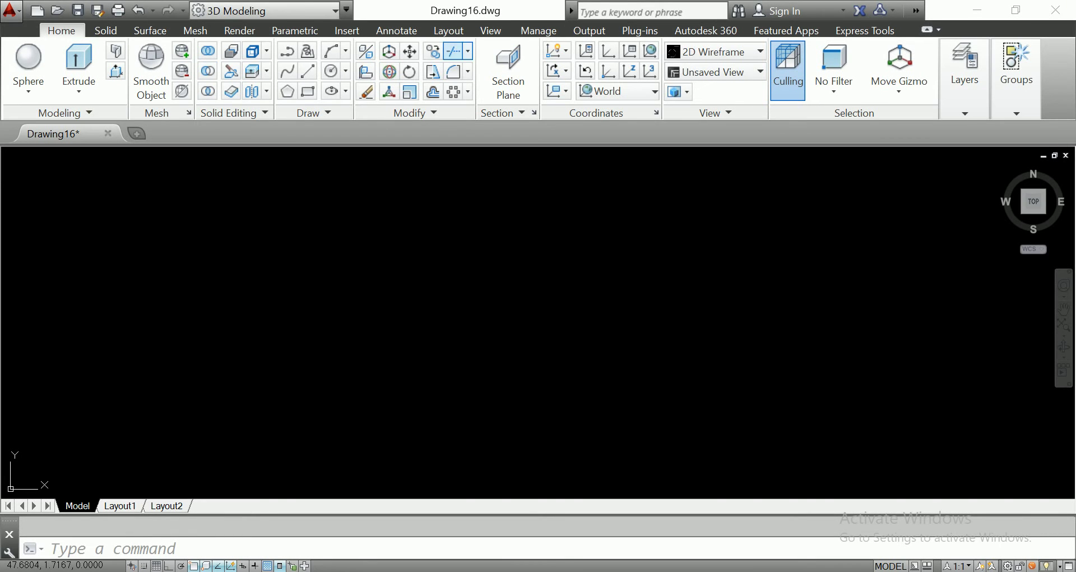
Step: Switch the drawing to the Front preset view and return to the Home tools
{"action": "left_click", "coordinate": [490, 30]}
{"action": "left_click", "coordinate": [109, 78]}
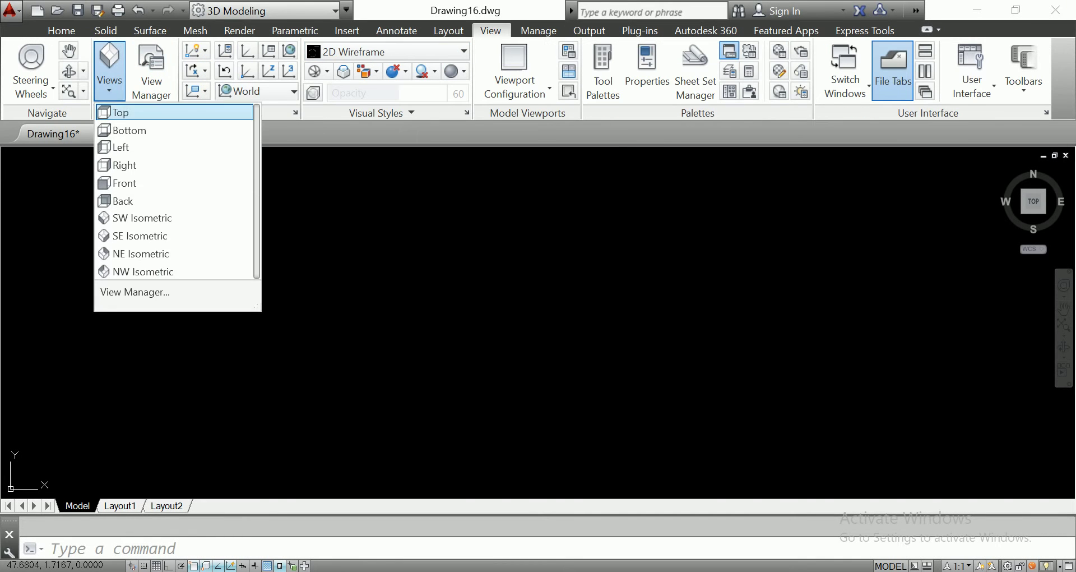
{"action": "left_click", "coordinate": [168, 183]}
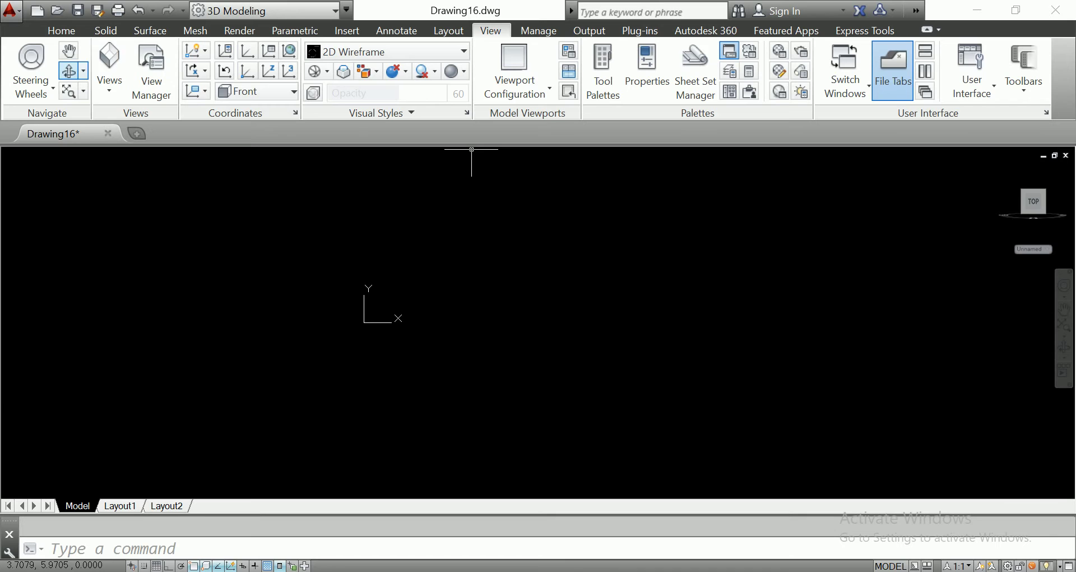
{"action": "left_click", "coordinate": [61, 31]}
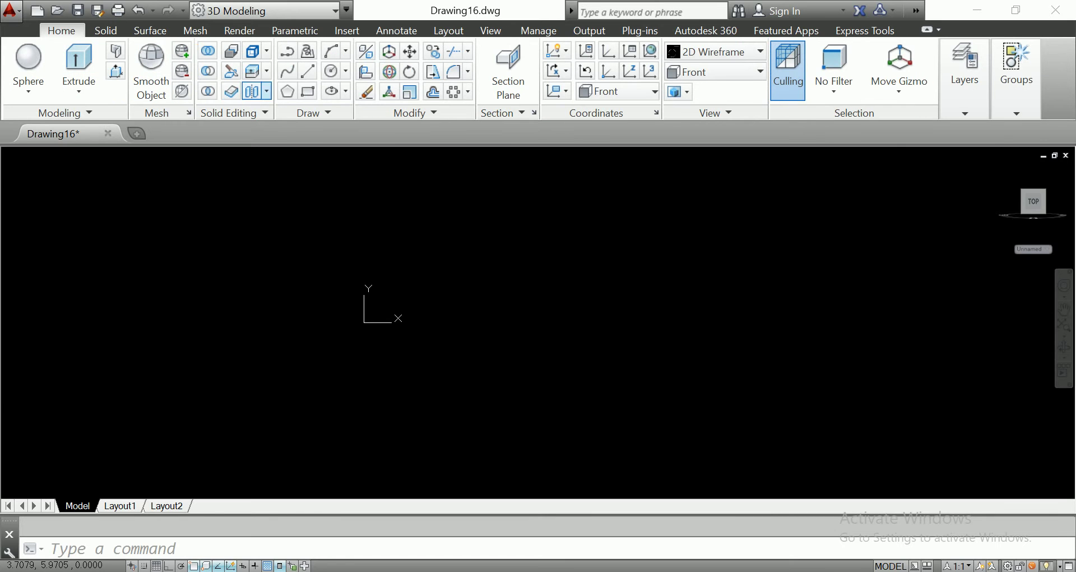
{"action": "left_click", "coordinate": [307, 70]}
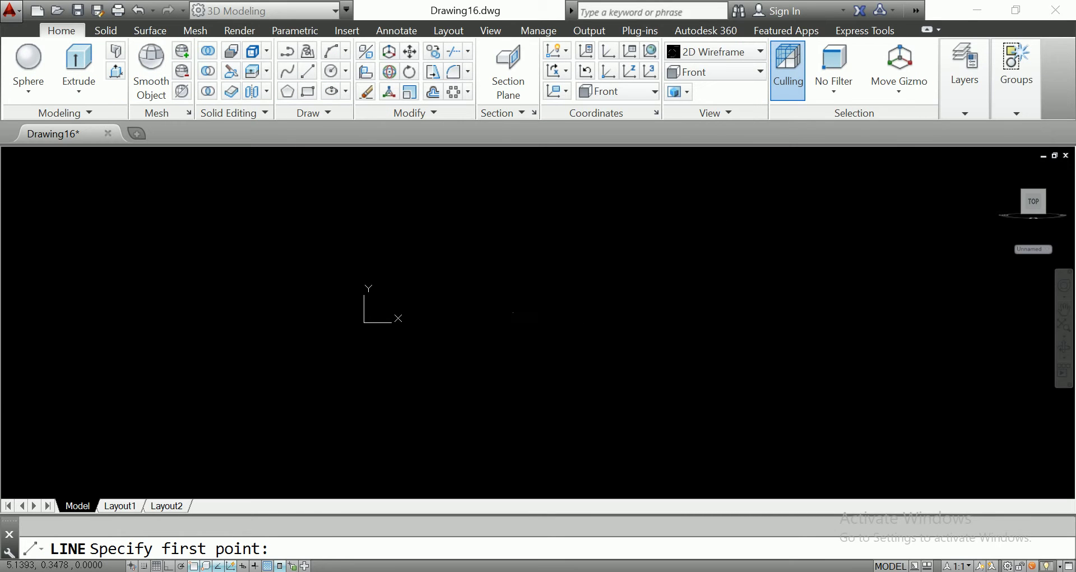
Step: Draw a 600-unit horizontal base line with Ortho on
{"action": "left_click", "coordinate": [513, 312]}
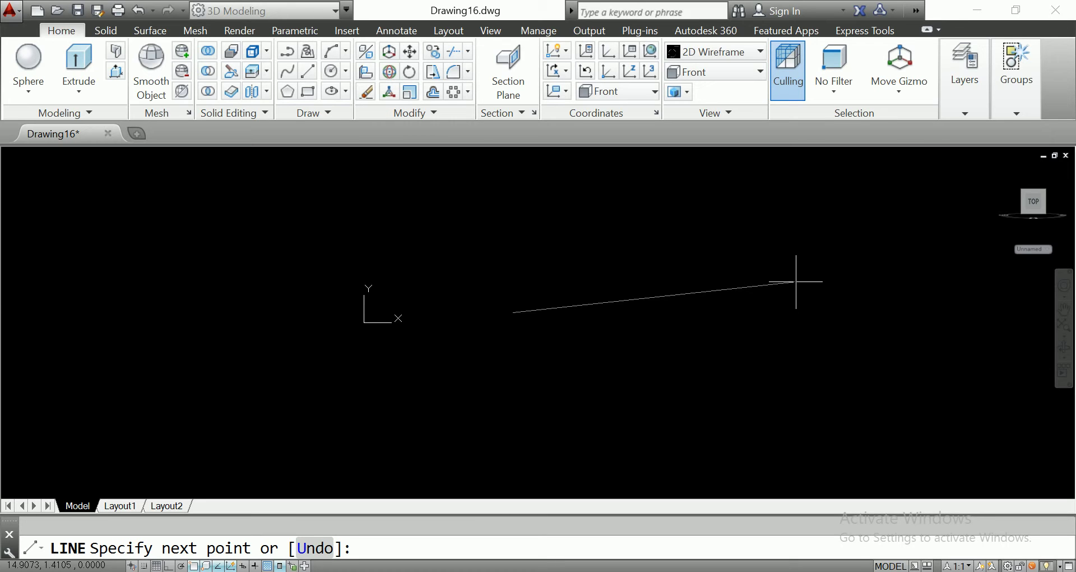
{"action": "key", "text": "F8"}
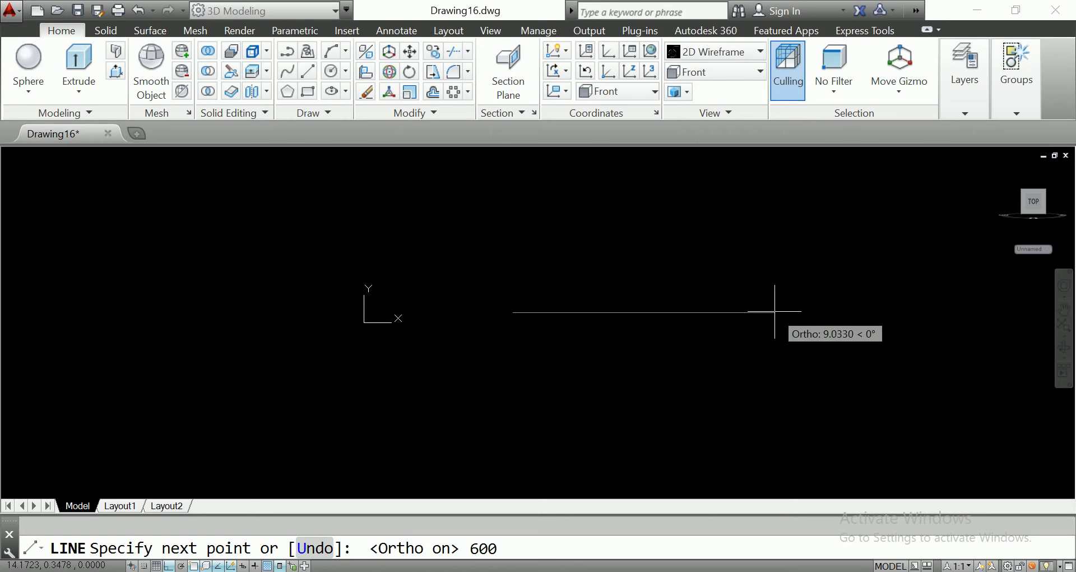
{"action": "key", "text": "Return"}
{"action": "key", "text": "Escape"}
Step: Select the base line and zoom and pan to centre it in view
{"action": "left_click", "coordinate": [751, 286]}
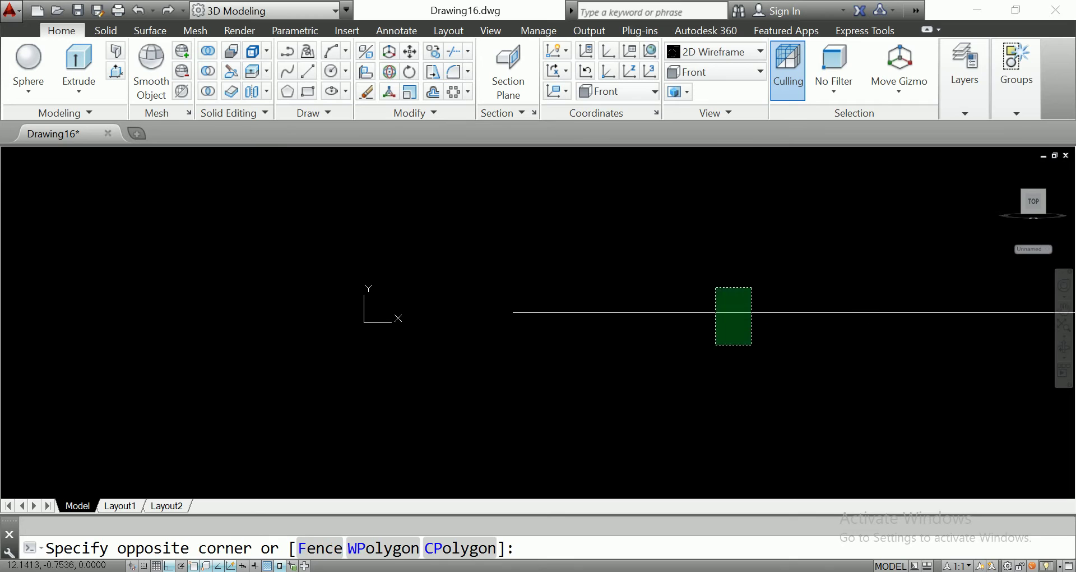
{"action": "left_click", "coordinate": [715, 344]}
{"action": "key", "text": "Return"}
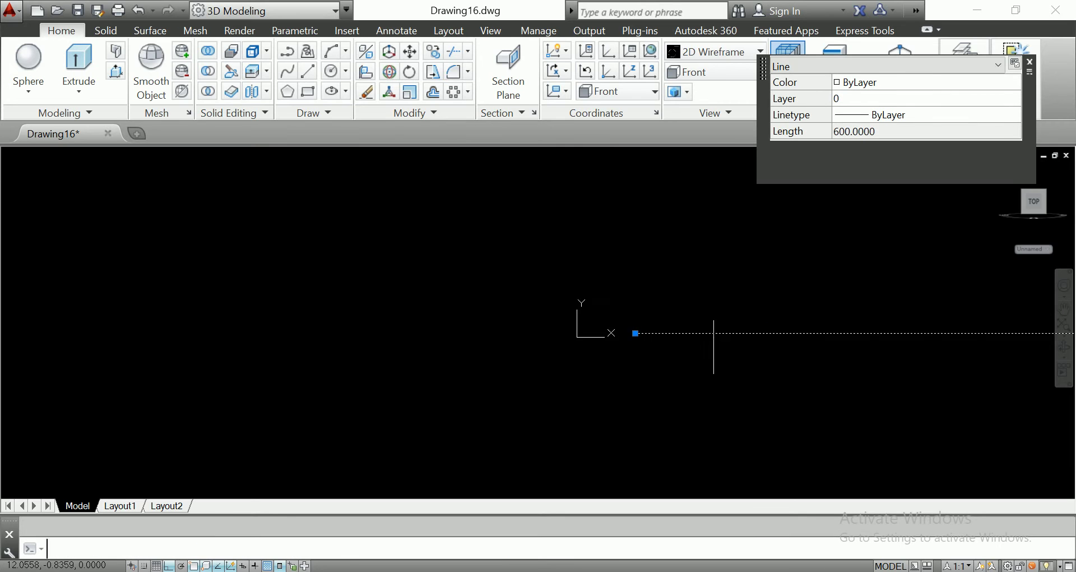
{"action": "scroll", "coordinate": [713, 346], "scroll_direction": "down", "scroll_amount": 2}
{"action": "middle_click_drag", "start_coordinate": [717, 337], "coordinate": [350, 355]}
{"action": "scroll", "coordinate": [453, 329], "scroll_direction": "down", "scroll_amount": 2}
{"action": "left_click", "coordinate": [437, 366]}
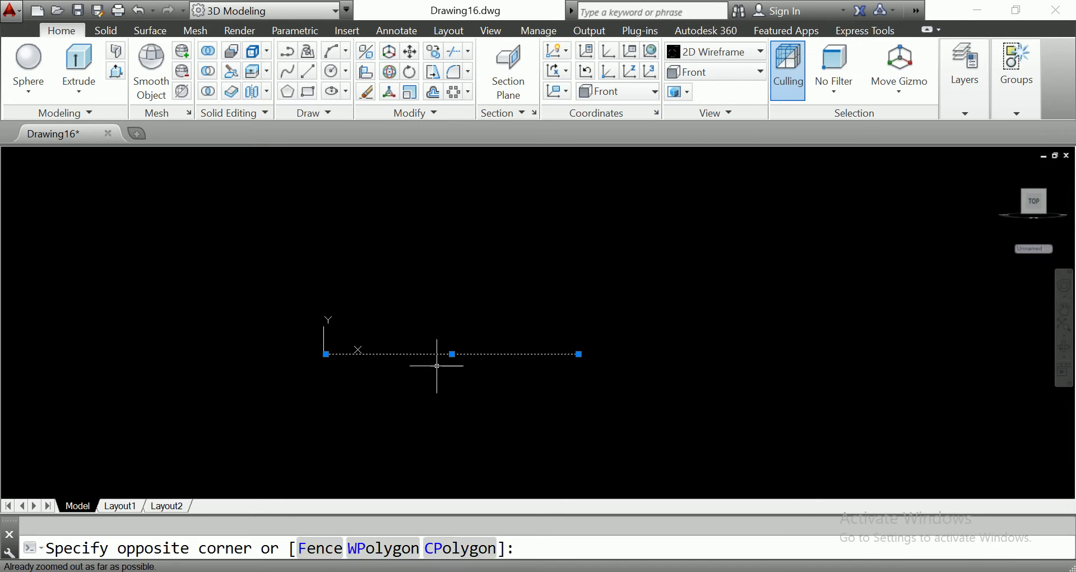
{"action": "left_click", "coordinate": [436, 366]}
{"action": "key", "text": "Return"}
{"action": "scroll", "coordinate": [430, 366], "scroll_direction": "down", "scroll_amount": 3}
{"action": "middle_click_drag", "start_coordinate": [516, 360], "coordinate": [439, 365]}
{"action": "scroll", "coordinate": [439, 365], "scroll_direction": "down", "scroll_amount": 1}
{"action": "key", "text": "Escape"}
Step: Reselect the base line and MOVE it further to the right
{"action": "left_click", "coordinate": [447, 384]}
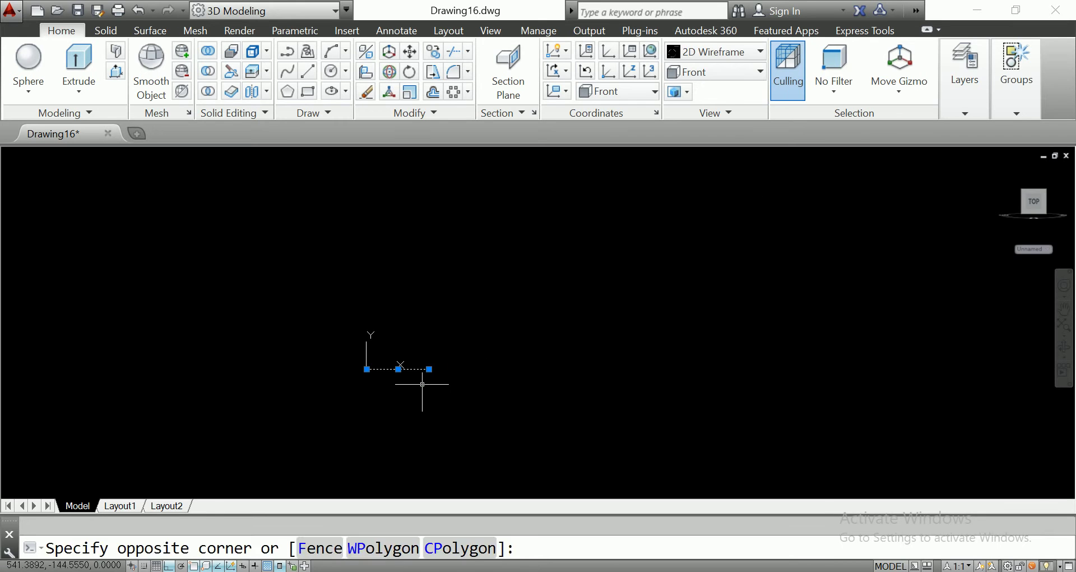
{"action": "left_click", "coordinate": [421, 356]}
{"action": "type", "text": "m"}
{"action": "key", "text": "Return"}
{"action": "left_click", "coordinate": [398, 369]}
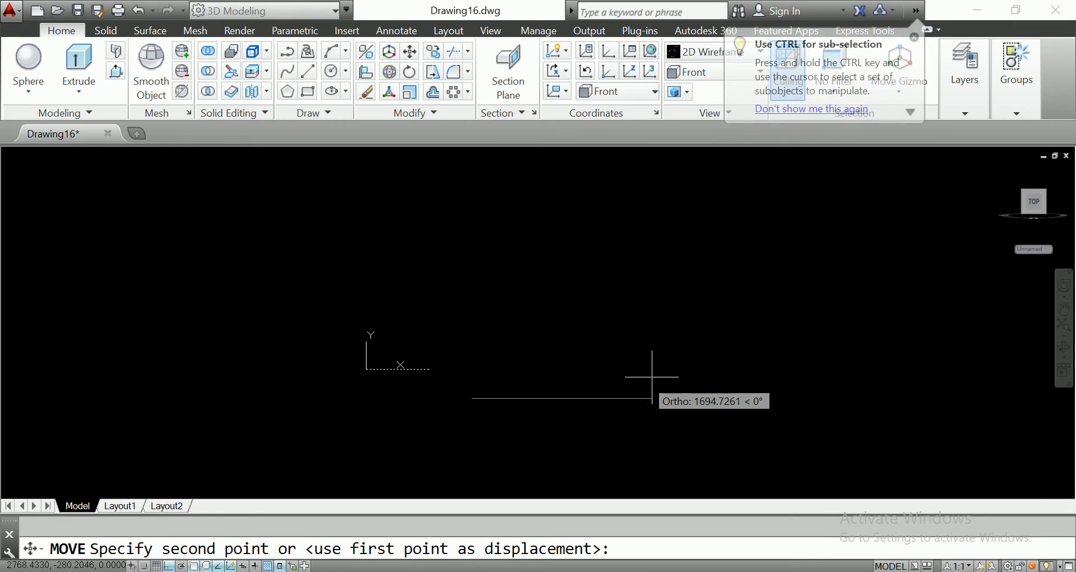
{"action": "left_click", "coordinate": [604, 369]}
{"action": "scroll", "coordinate": [626, 380], "scroll_direction": "up", "scroll_amount": 5}
{"action": "scroll", "coordinate": [626, 379], "scroll_direction": "up", "scroll_amount": 4}
{"action": "mouse_move", "coordinate": [597, 344]}
{"action": "middle_mouse_down"}
{"action": "mouse_move", "coordinate": [626, 359]}
{"action": "mouse_move", "coordinate": [606, 389]}
{"action": "middle_mouse_up"}
{"action": "scroll", "coordinate": [619, 353], "scroll_direction": "down", "scroll_amount": 2}
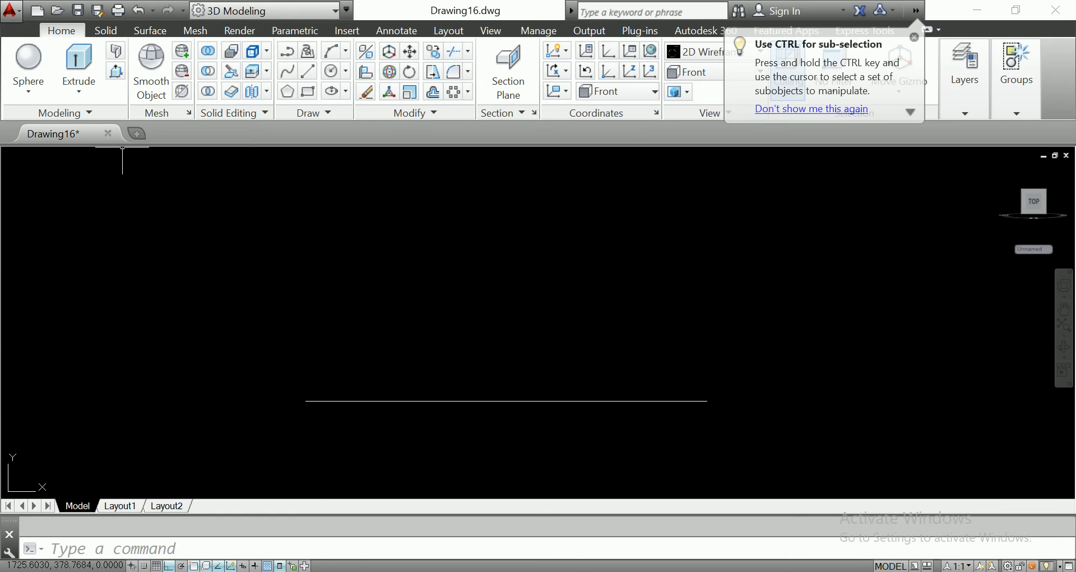
{"action": "left_click", "coordinate": [307, 71]}
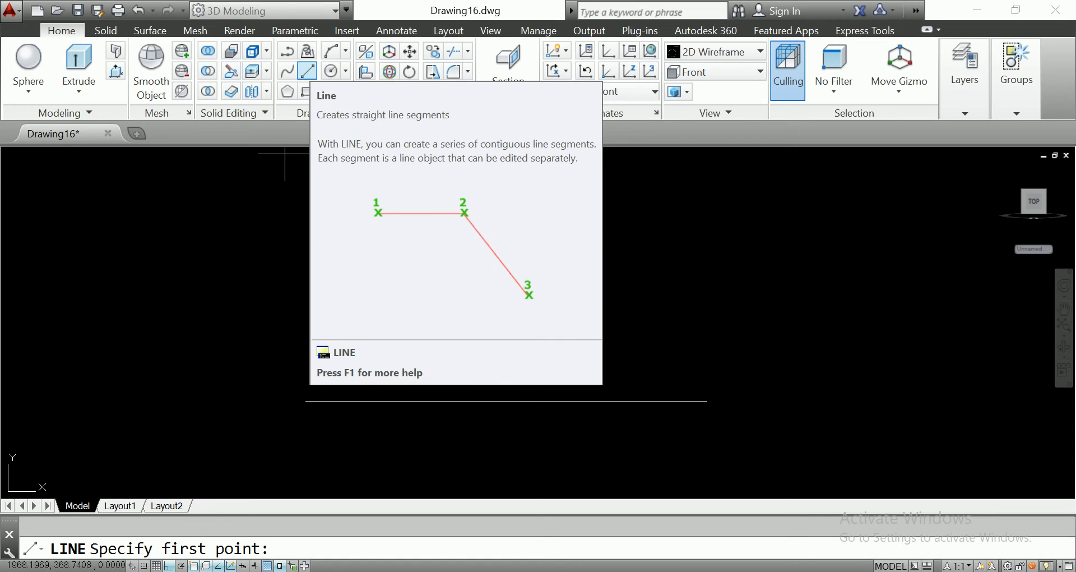
Step: Draw a slanted line up from the base line's left end, then a short horizontal step left
{"action": "left_click", "coordinate": [305, 401]}
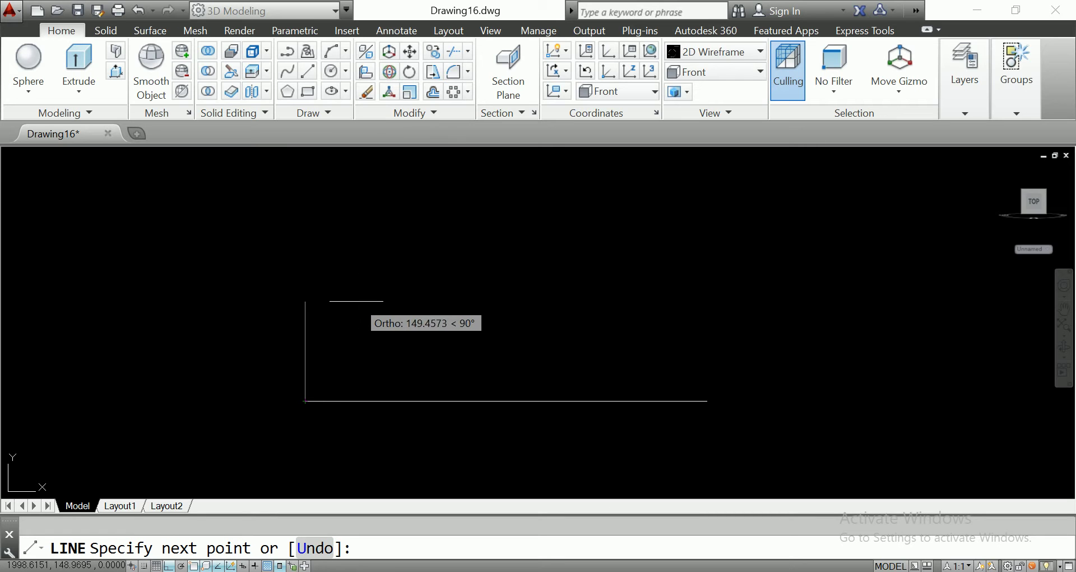
{"action": "key", "text": "F8"}
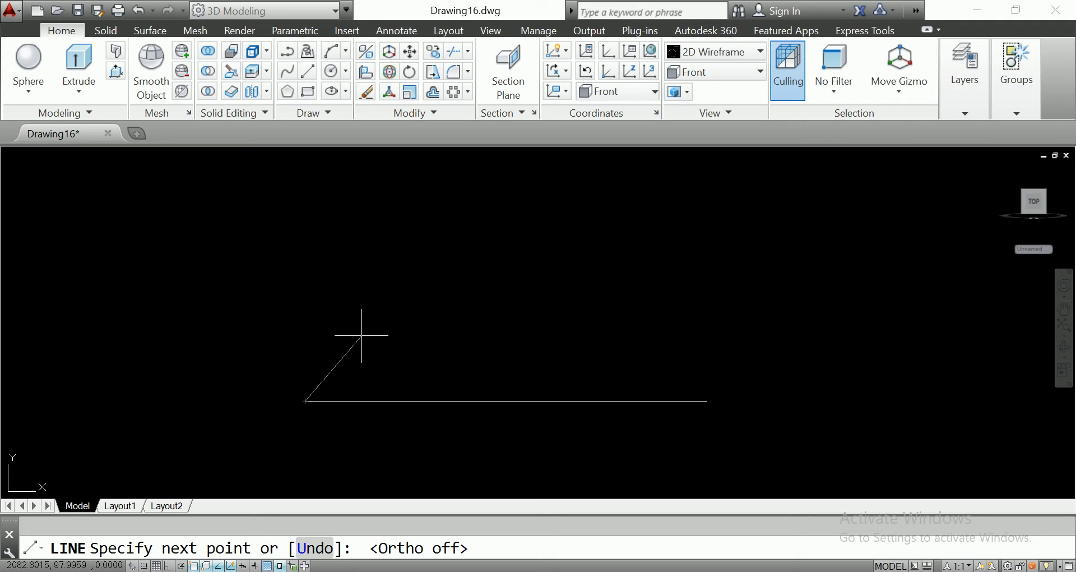
{"action": "left_click", "coordinate": [361, 335]}
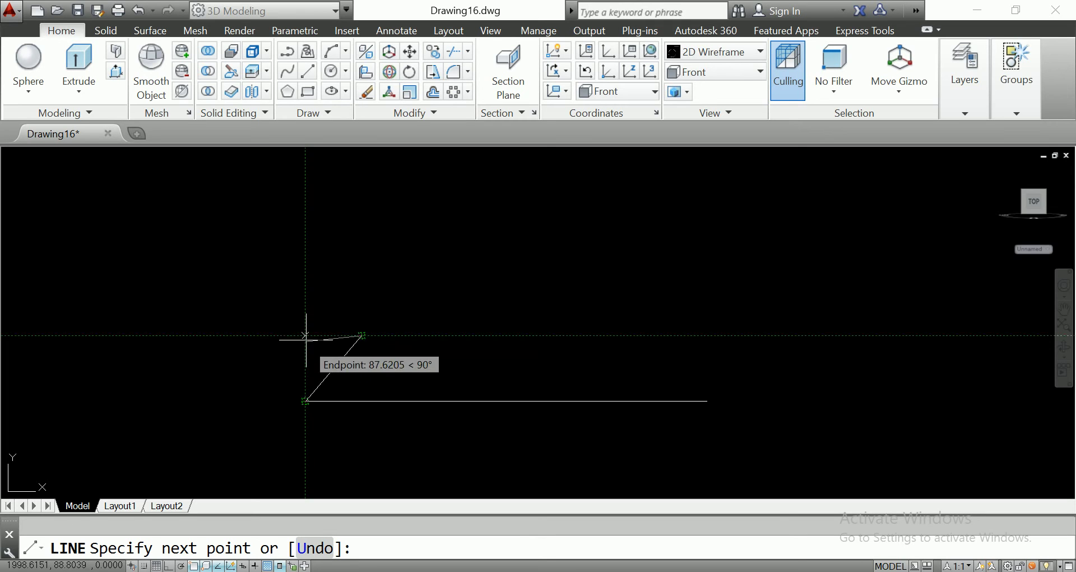
{"action": "left_click", "coordinate": [273, 335]}
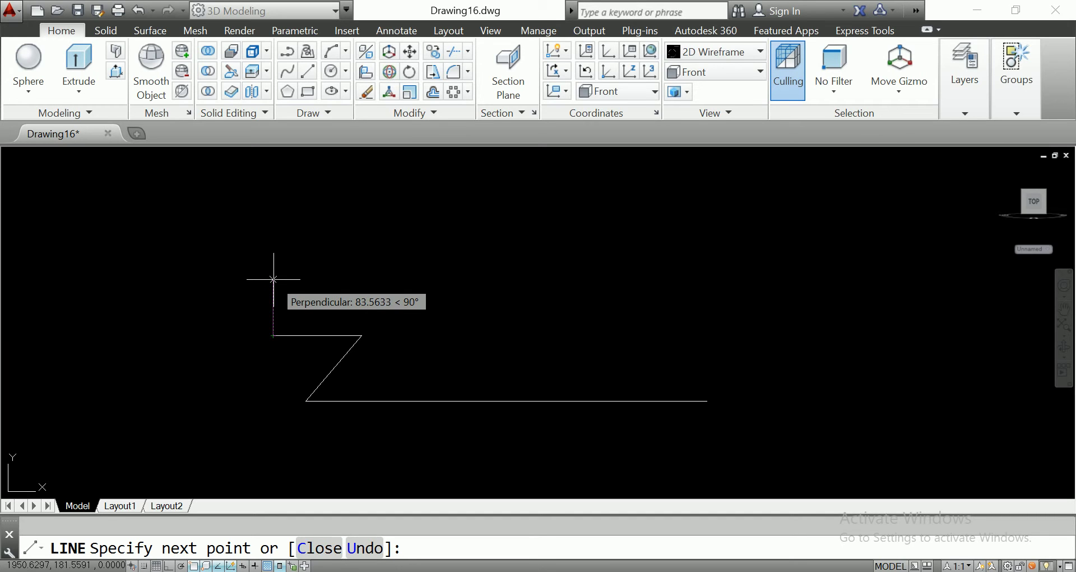
Step: Add a 100-unit vertical riser, replacing a wrong first attempt, and select the three new lines
{"action": "type", "text": "150"}
{"action": "key", "text": "Return"}
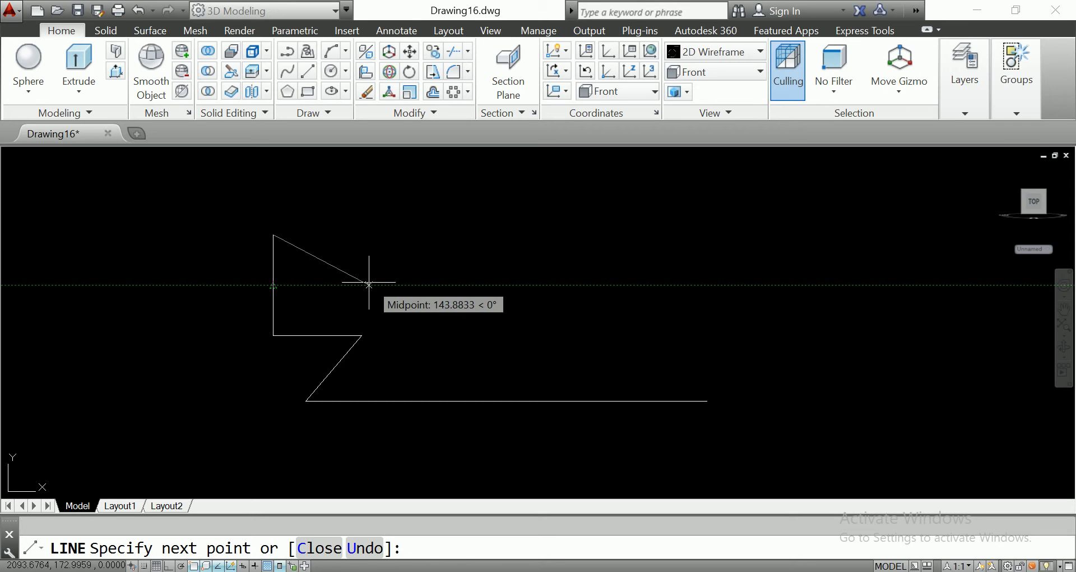
{"action": "type", "text": "u"}
{"action": "key", "text": "Return"}
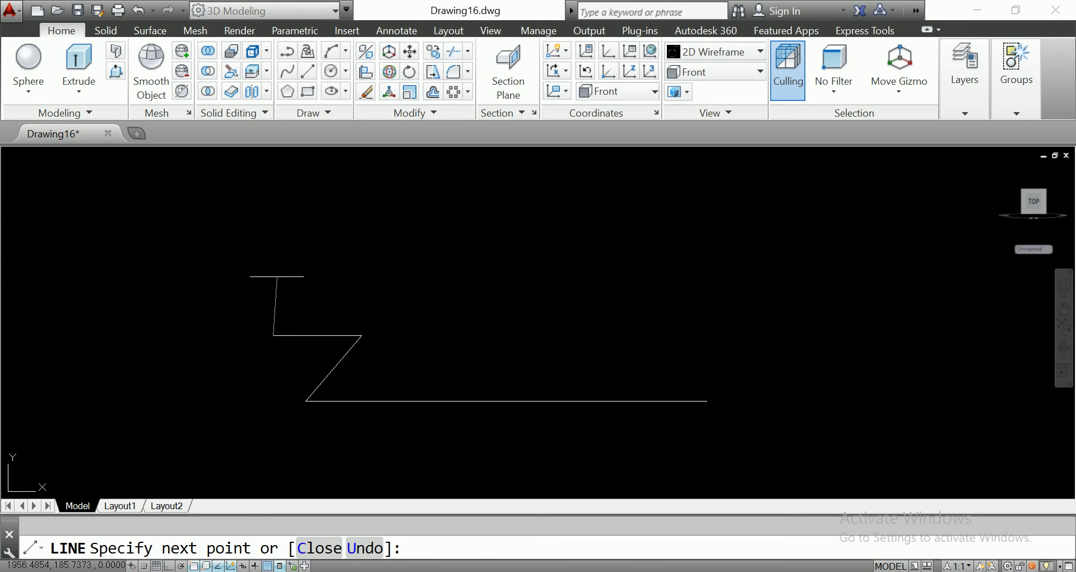
{"action": "key", "text": "F8"}
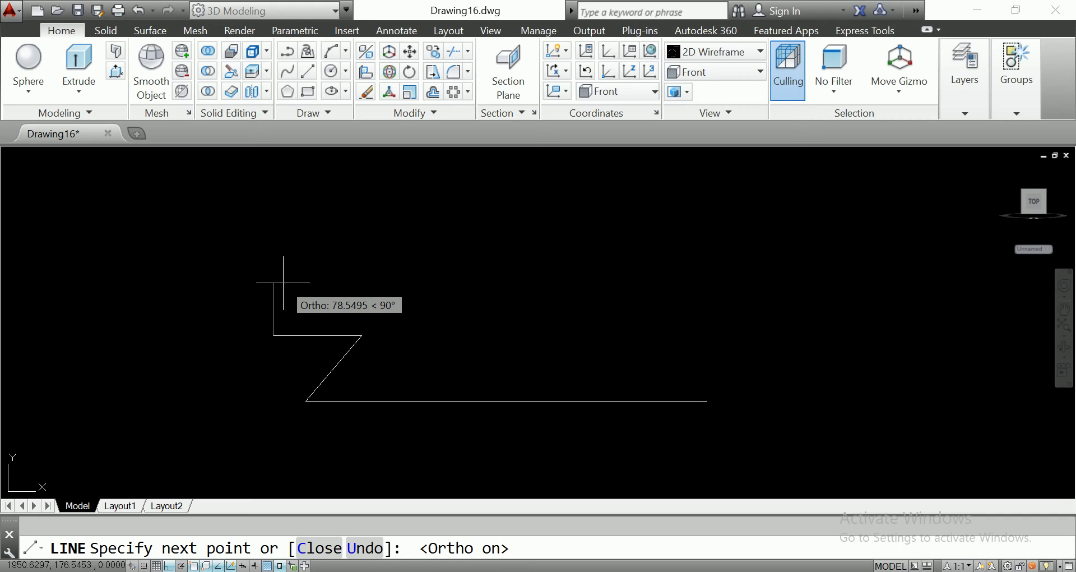
{"action": "type", "text": "100"}
{"action": "key", "text": "Return"}
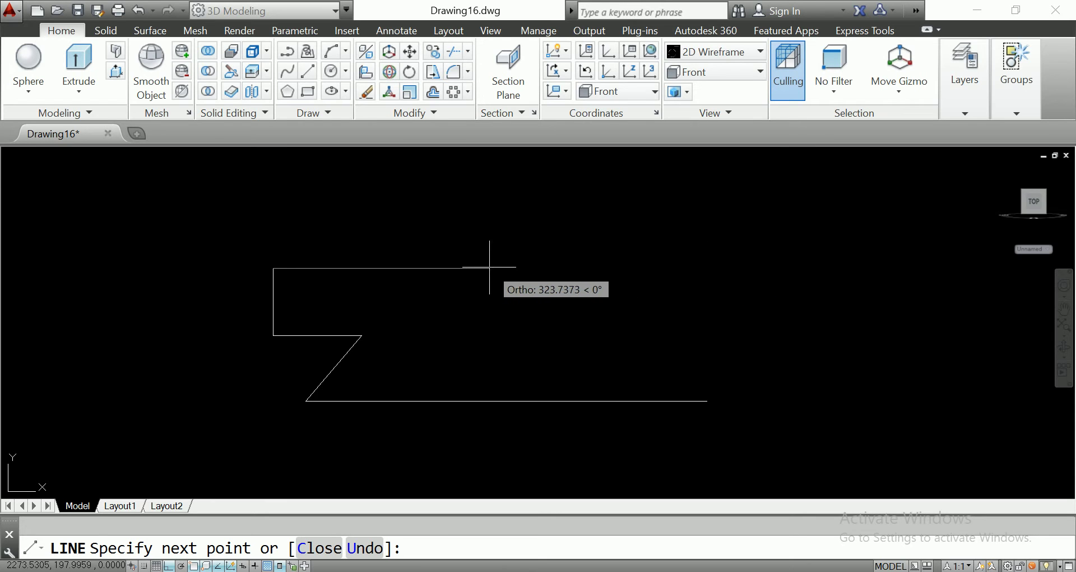
{"action": "key", "text": "Escape"}
{"action": "left_click", "coordinate": [452, 231]}
{"action": "left_click", "coordinate": [244, 360]}
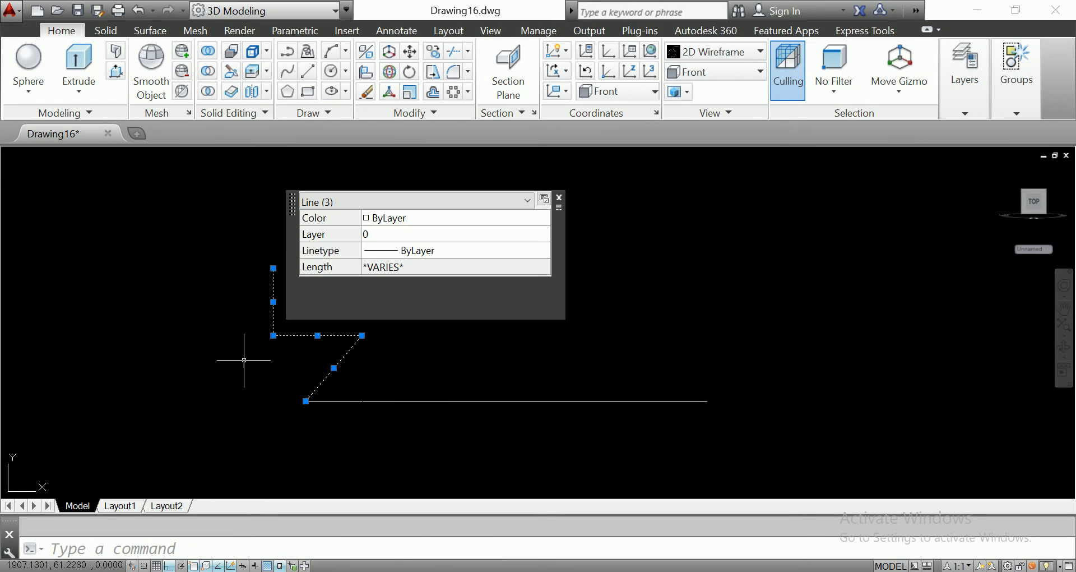
Step: Mirror the three lines about a vertical axis through the base midpoint, keeping the originals
{"action": "type", "text": "mi"}
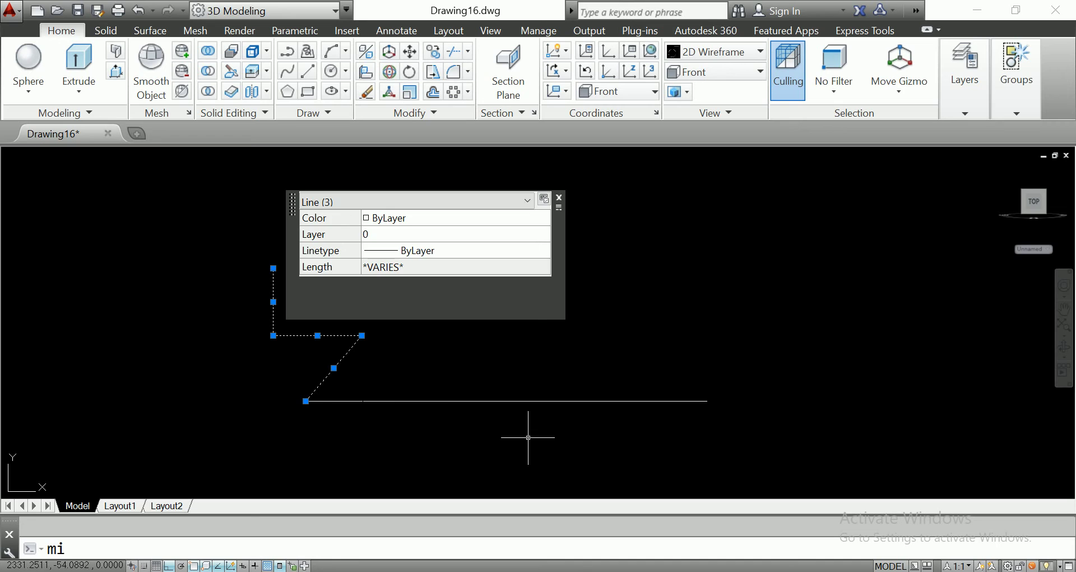
{"action": "key", "text": "Return"}
{"action": "left_click", "coordinate": [506, 401]}
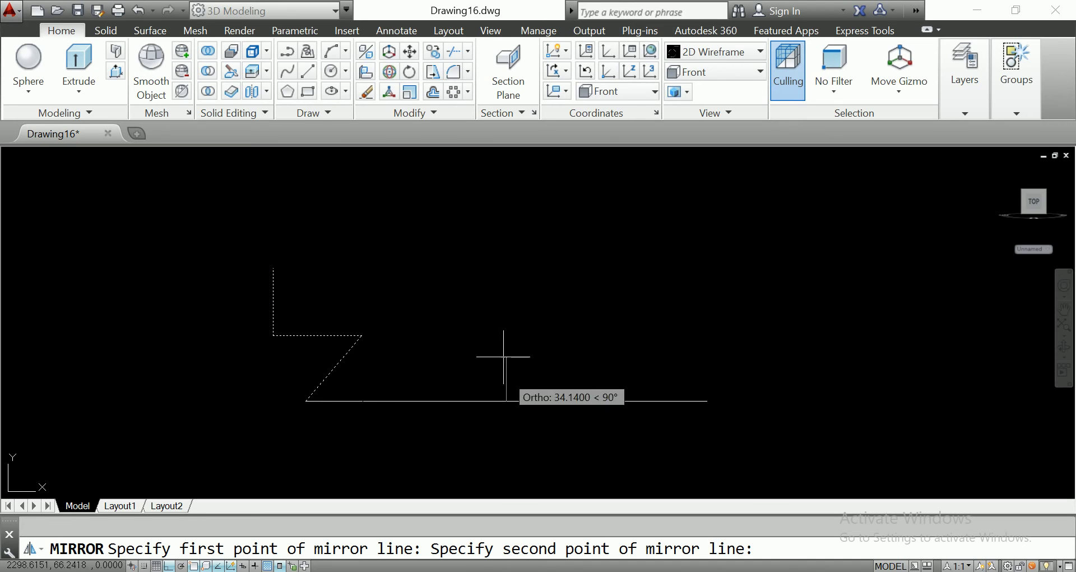
{"action": "left_click", "coordinate": [499, 311]}
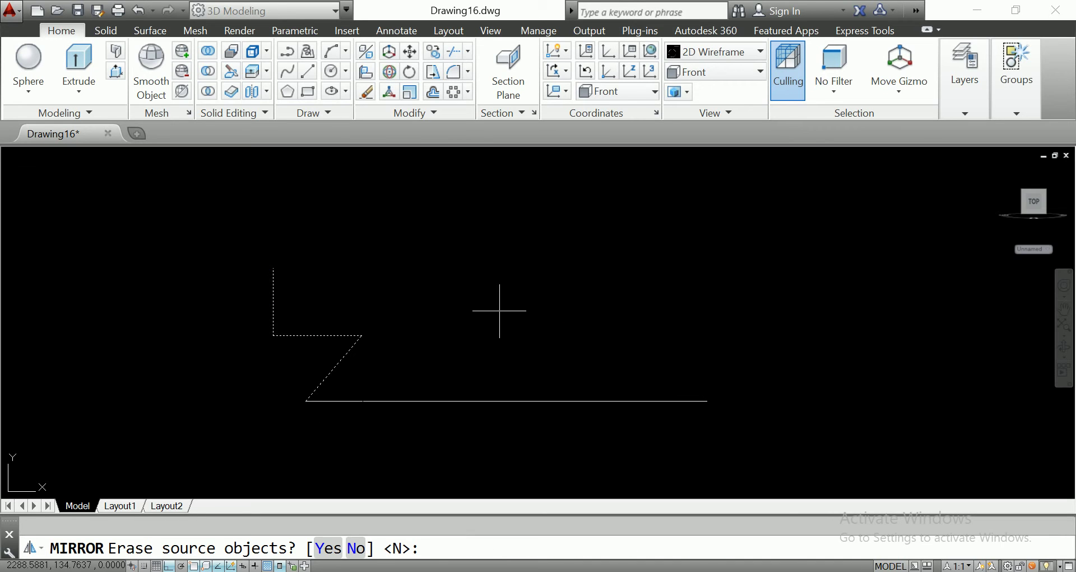
{"action": "key", "text": "Return"}
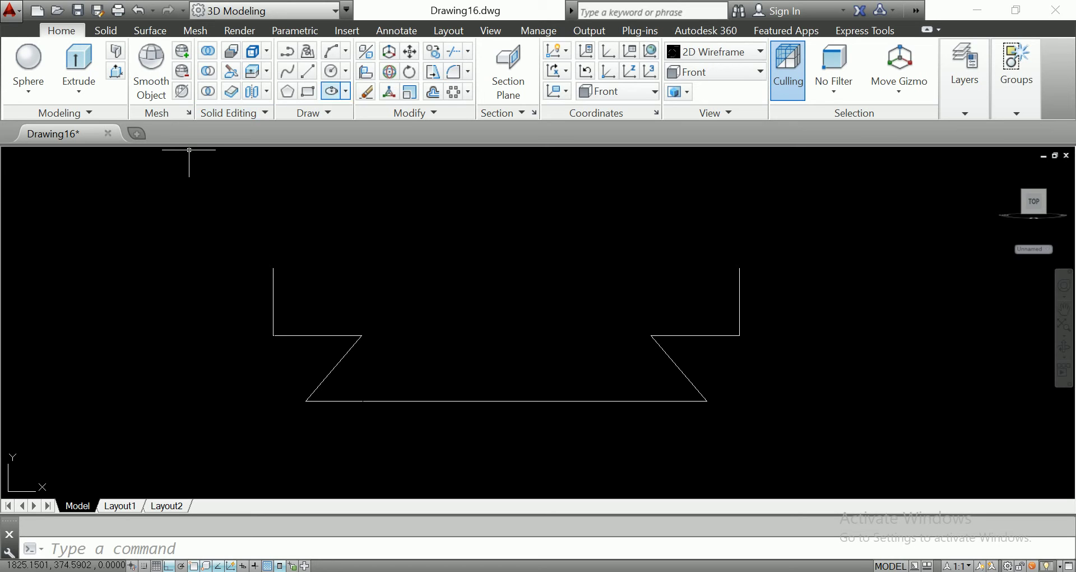
{"action": "left_click", "coordinate": [307, 71]}
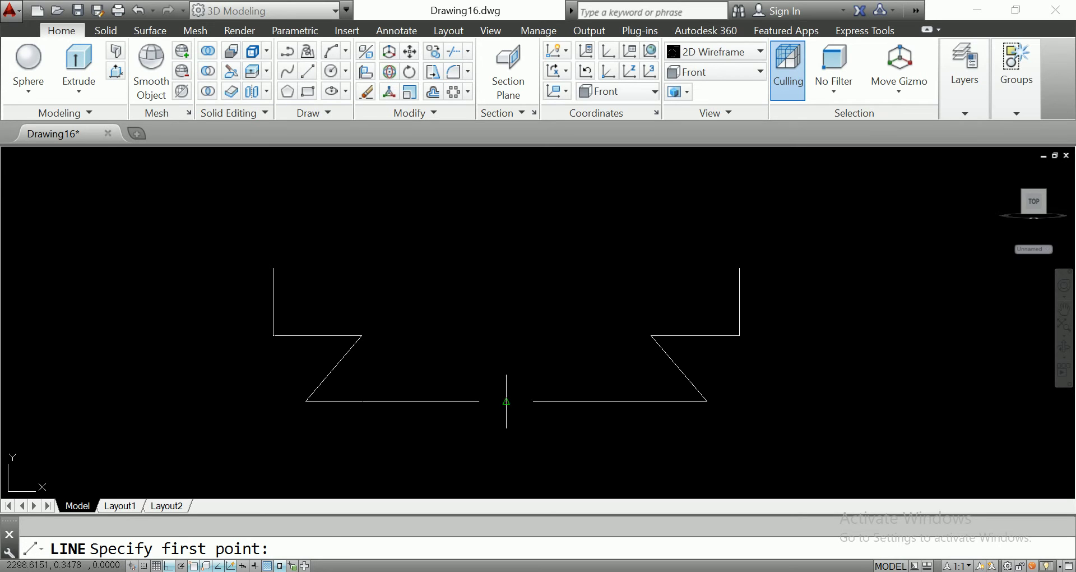
Step: Draw a vertical centre line up from the base line's midpoint
{"action": "left_click", "coordinate": [506, 401]}
{"action": "middle_click_drag", "start_coordinate": [519, 146], "coordinate": [518, 223]}
{"action": "left_click", "coordinate": [516, 214]}
{"action": "key", "text": "Return"}
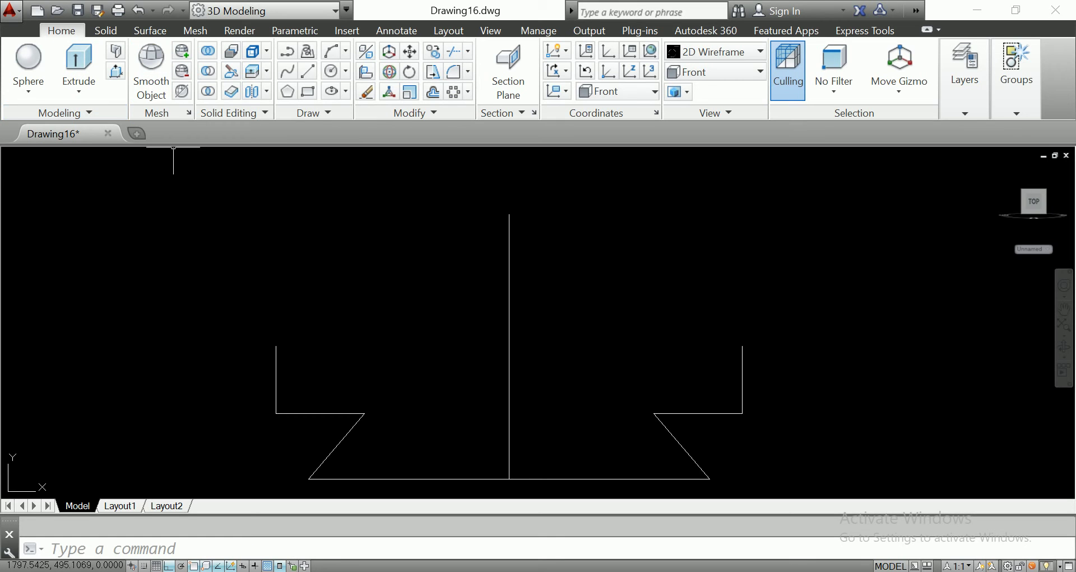
Step: Draw a horizontal line leftward from the centre axis, then a vertical segment downward
{"action": "left_click", "coordinate": [307, 70]}
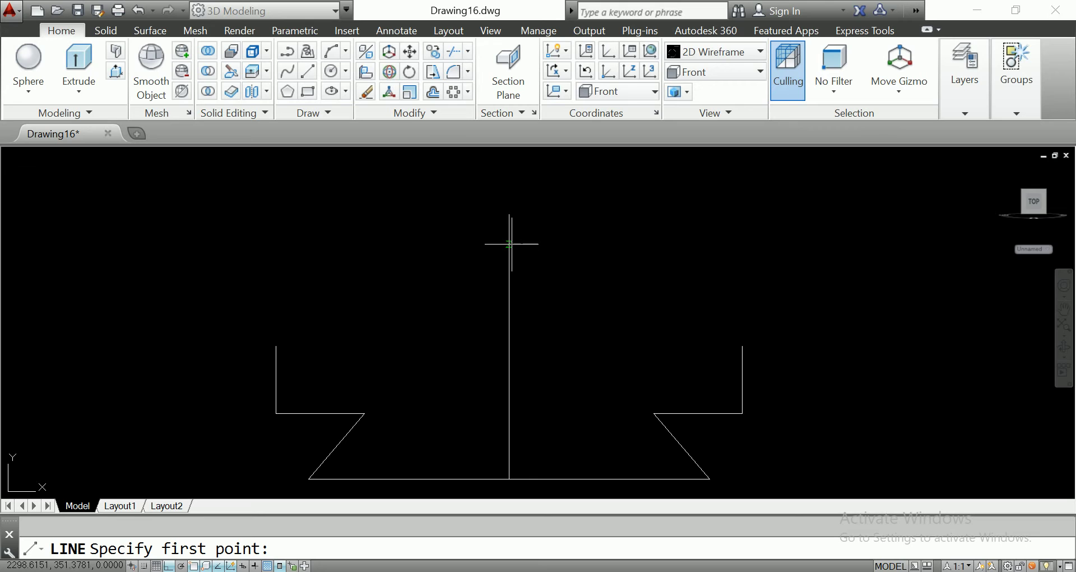
{"action": "left_click", "coordinate": [510, 245]}
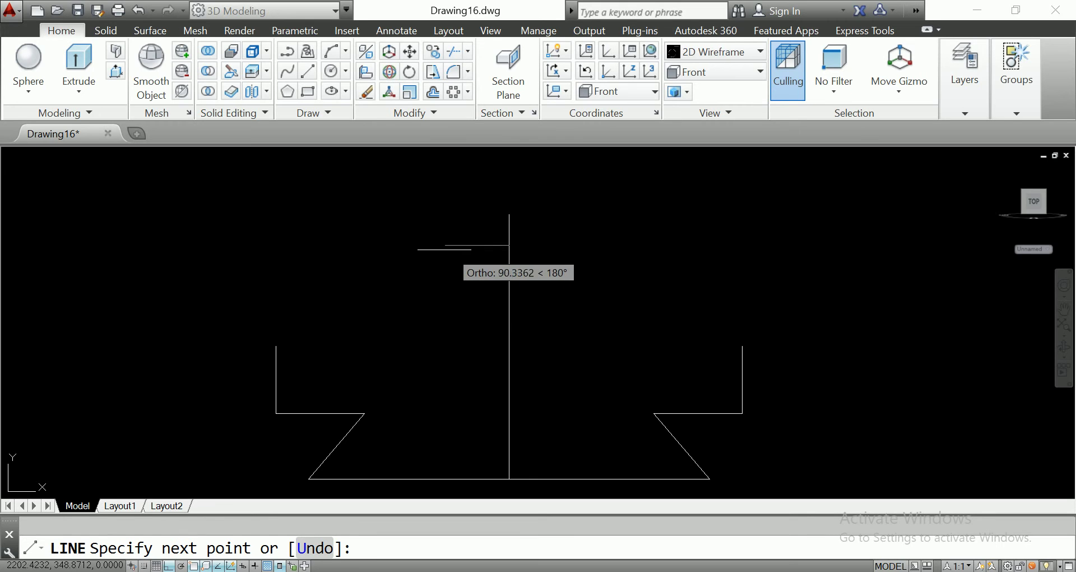
{"action": "key", "text": "Escape"}
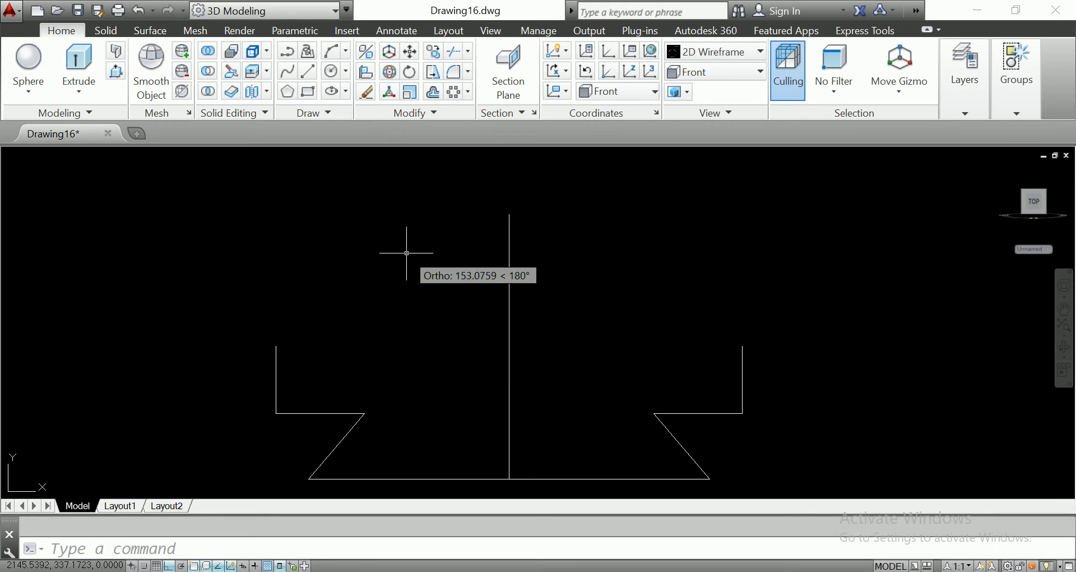
{"action": "left_click", "coordinate": [307, 71]}
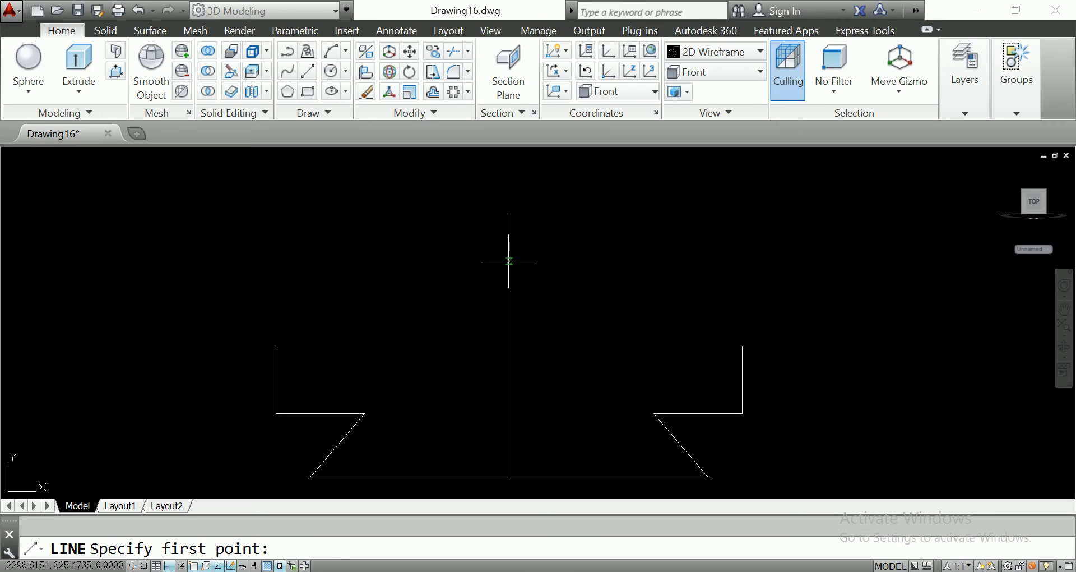
{"action": "left_click", "coordinate": [509, 260]}
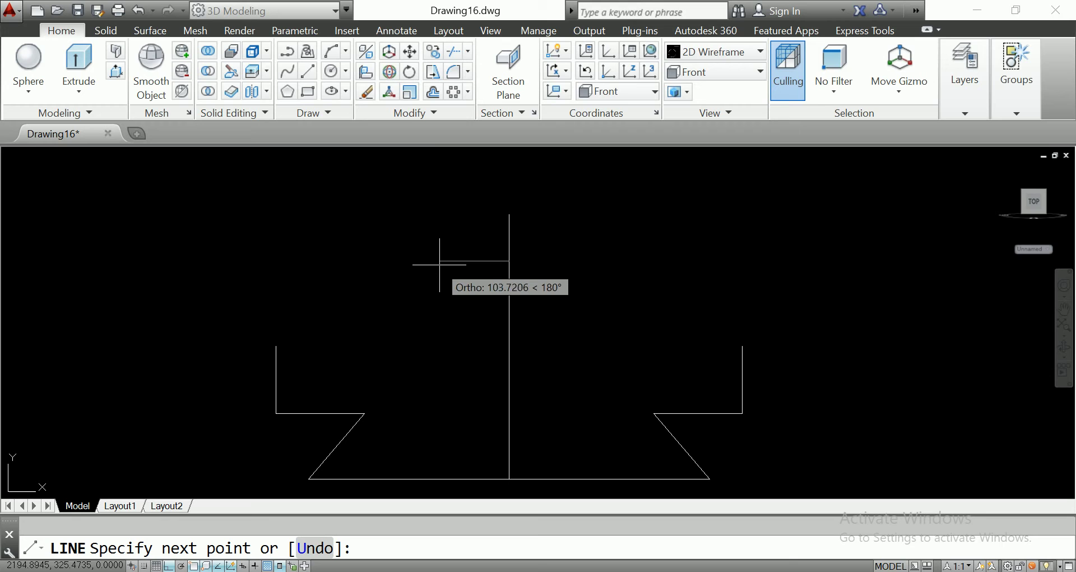
{"action": "left_click", "coordinate": [428, 260]}
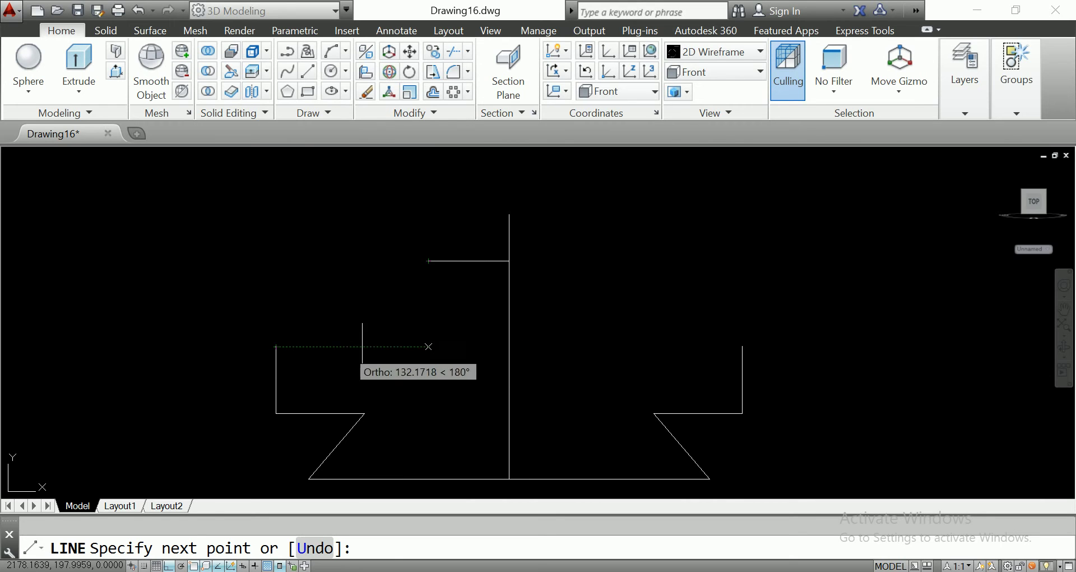
{"action": "left_click", "coordinate": [428, 347]}
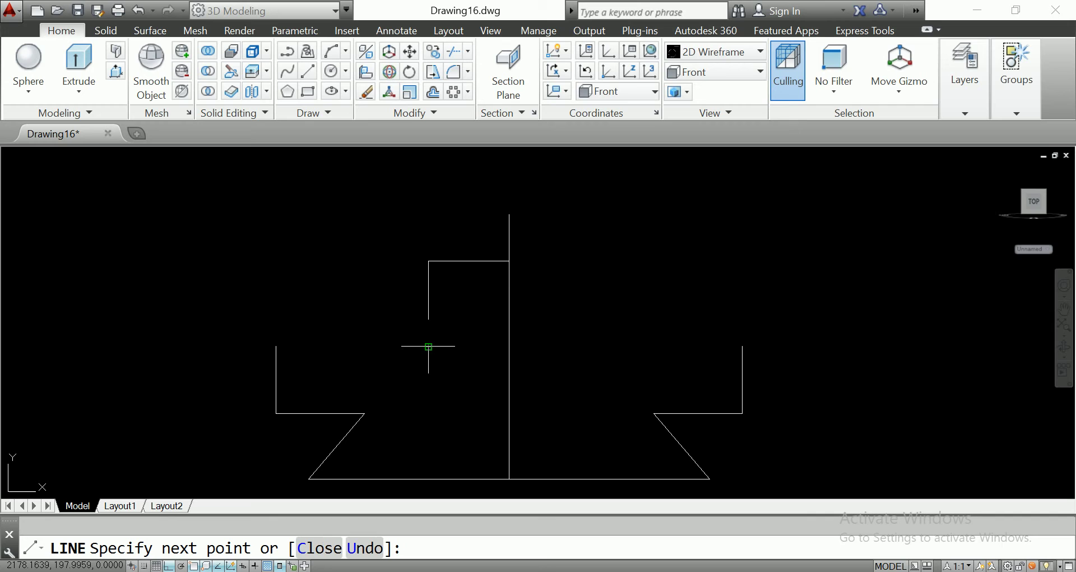
Step: Finish the line at the left wing's top and select the step's lines
{"action": "left_click", "coordinate": [276, 346]}
{"action": "key", "text": "Escape"}
{"action": "left_click", "coordinate": [461, 281]}
{"action": "left_click", "coordinate": [445, 245]}
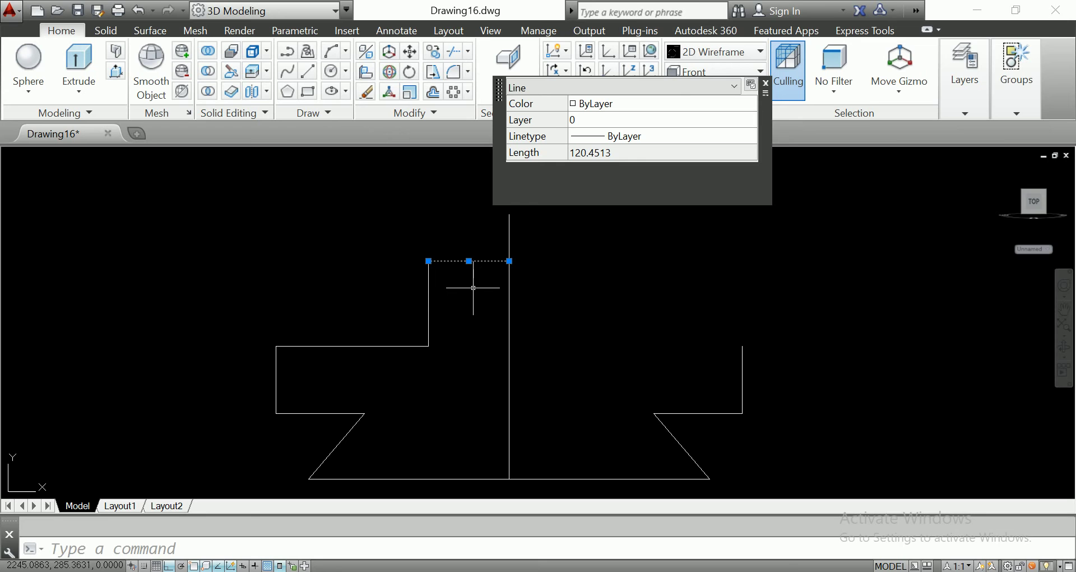
{"action": "left_click", "coordinate": [461, 287]}
{"action": "left_click", "coordinate": [395, 247]}
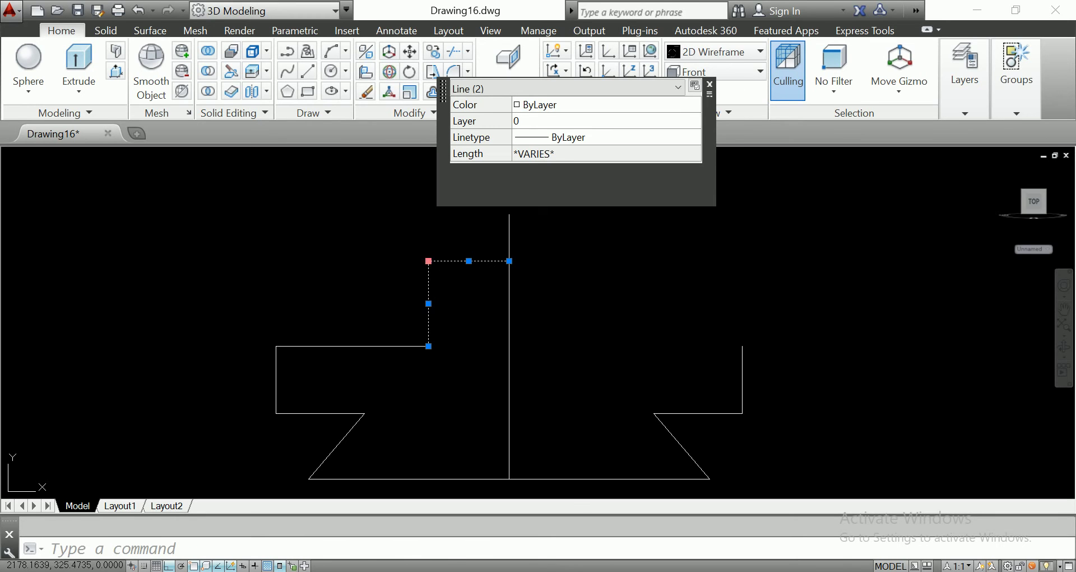
{"action": "left_click", "coordinate": [428, 260]}
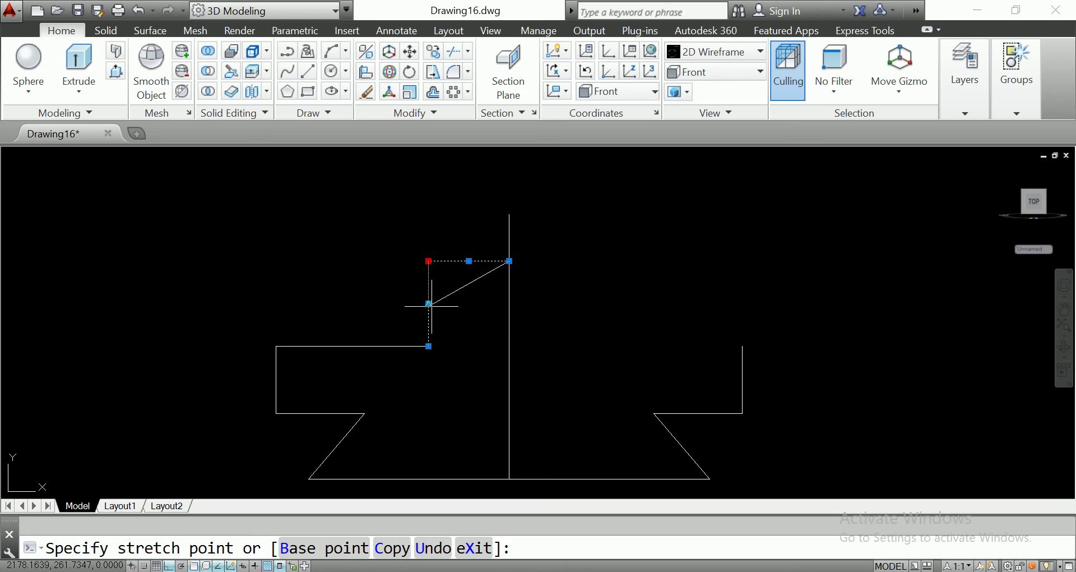
{"action": "key", "text": "Escape"}
Step: Move the step's top horizontal line down to its new position
{"action": "left_click", "coordinate": [480, 290]}
{"action": "left_click", "coordinate": [464, 243]}
{"action": "type", "text": "m"}
{"action": "key", "text": "Return"}
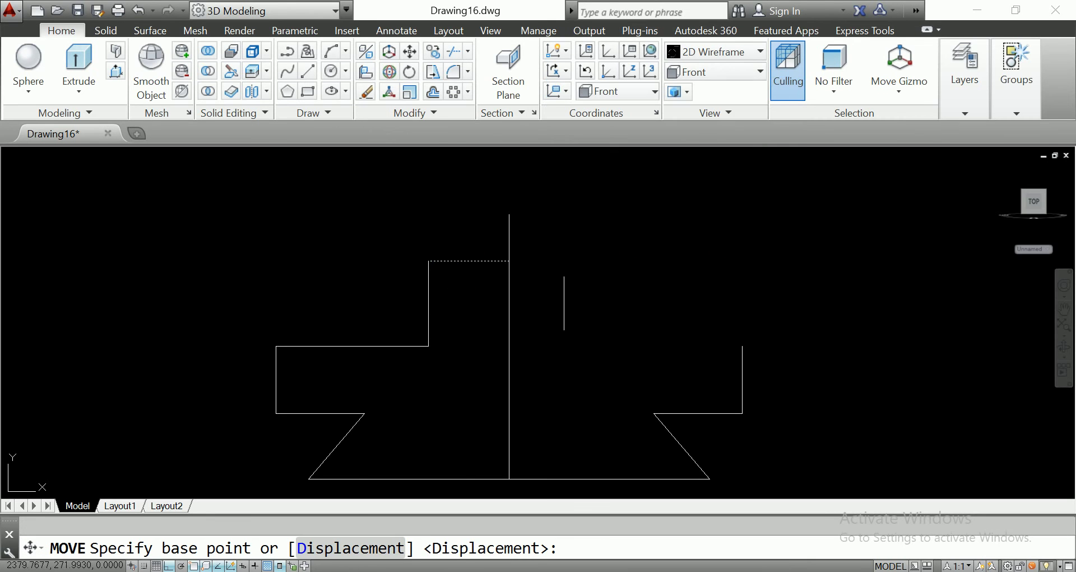
{"action": "left_click", "coordinate": [428, 260]}
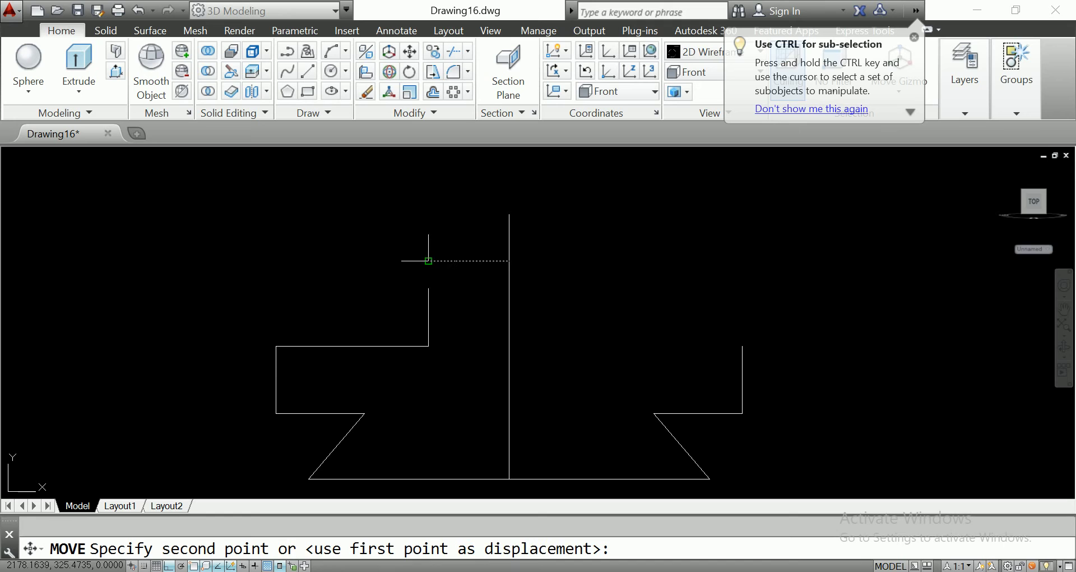
{"action": "left_click", "coordinate": [428, 306]}
{"action": "scroll", "coordinate": [360, 271], "scroll_direction": "up", "scroll_amount": 3}
Step: Trim the overshooting end of the step's vertical line at the corner
{"action": "scroll", "coordinate": [370, 252], "scroll_direction": "up", "scroll_amount": 2}
{"action": "left_click", "coordinate": [591, 204]}
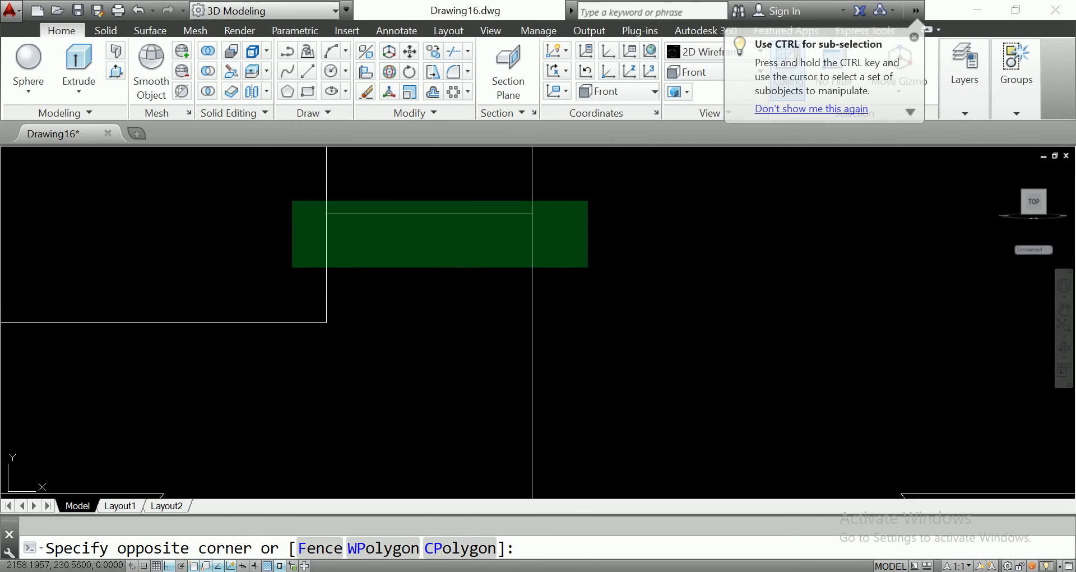
{"action": "left_click", "coordinate": [290, 273]}
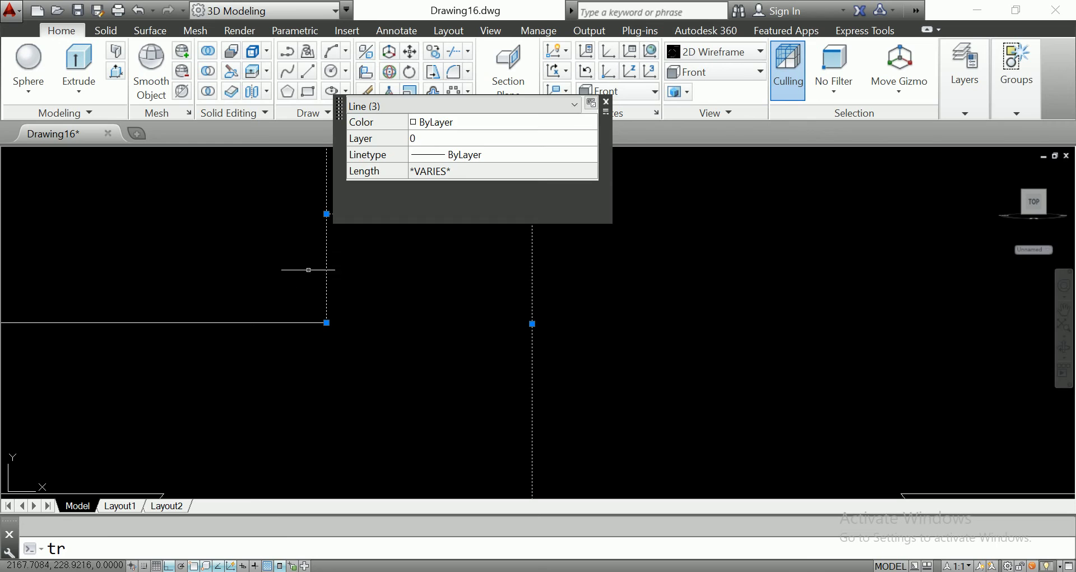
{"action": "key", "text": "Return"}
{"action": "middle_click_drag", "start_coordinate": [293, 278], "coordinate": [312, 310]}
{"action": "left_click", "coordinate": [349, 233]}
{"action": "left_click", "coordinate": [326, 240]}
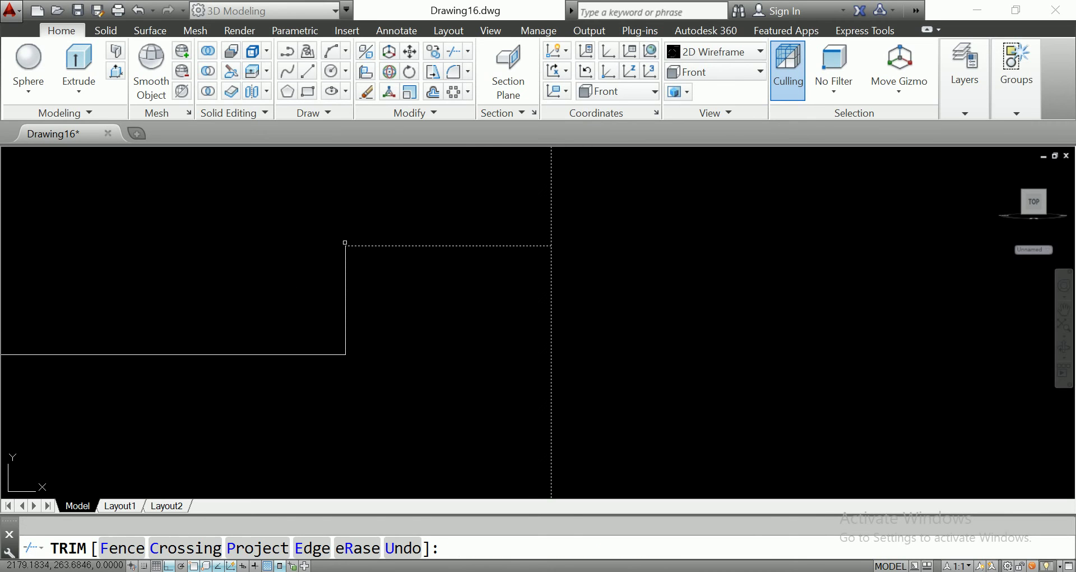
{"action": "scroll", "coordinate": [364, 247], "scroll_direction": "down", "scroll_amount": 2}
{"action": "key", "text": "Escape"}
Step: Select the three left step lines for mirroring
{"action": "left_click", "coordinate": [432, 217]}
{"action": "left_click", "coordinate": [315, 368]}
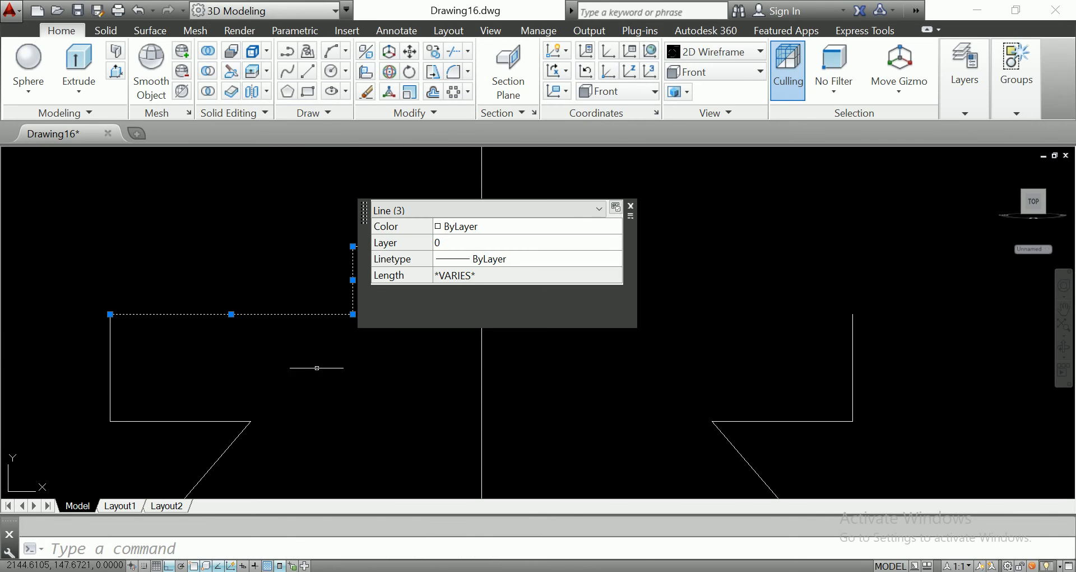
{"action": "middle_click_drag", "start_coordinate": [429, 387], "coordinate": [329, 402]}
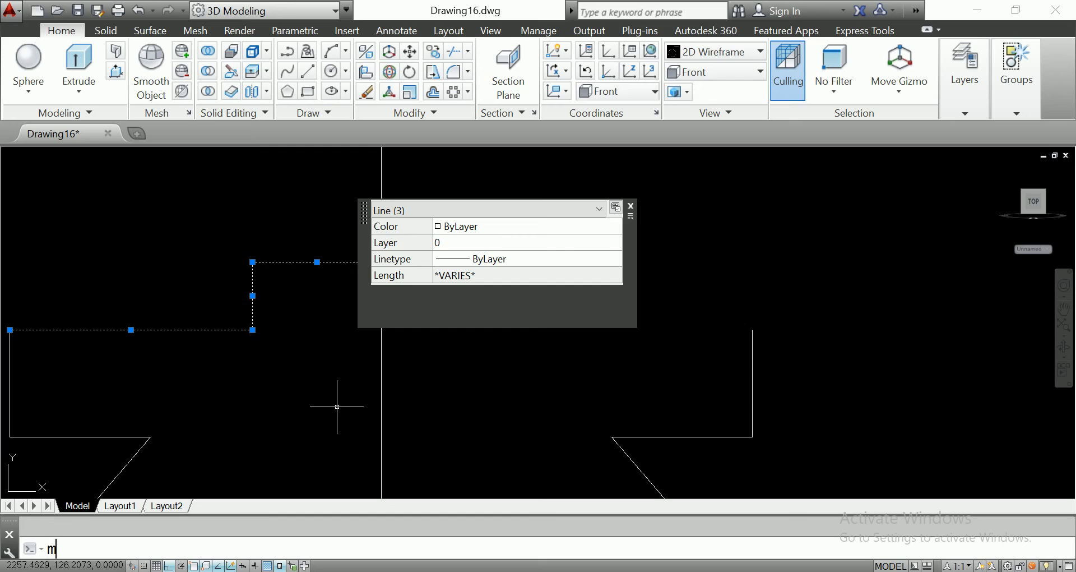
{"action": "type", "text": "i"}
{"action": "key", "text": "Return"}
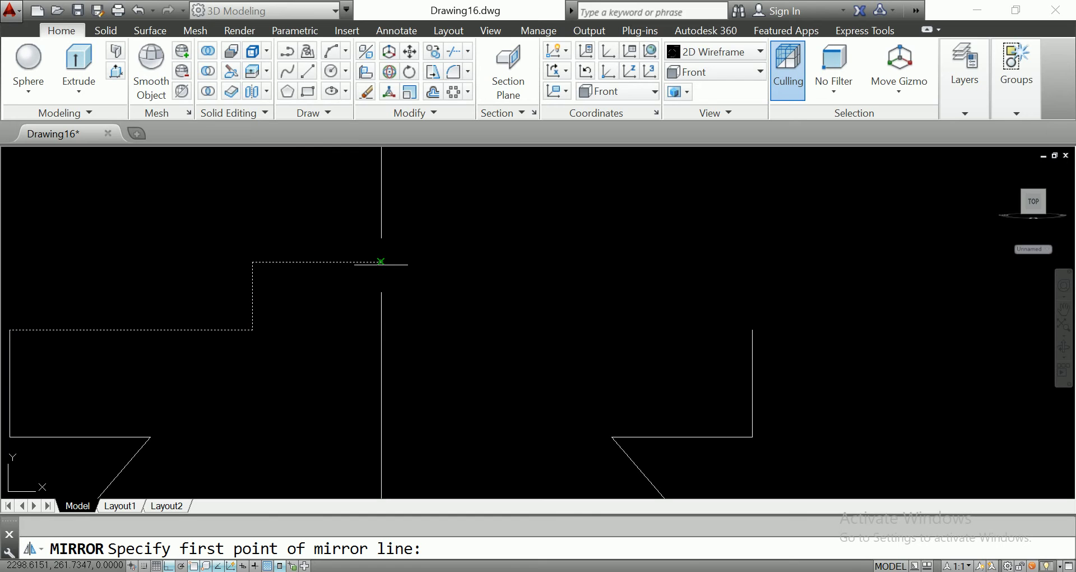
Step: Mirror the step lines across the centre axis, keeping originals, and delete the centre line
{"action": "left_click", "coordinate": [381, 261]}
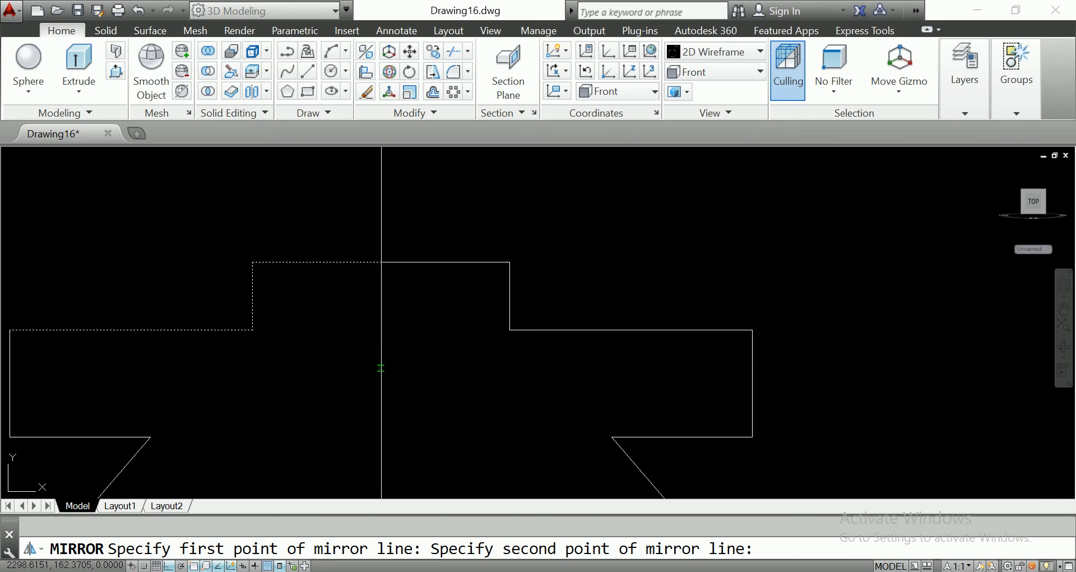
{"action": "left_click", "coordinate": [396, 373]}
{"action": "key", "text": "Return"}
{"action": "scroll", "coordinate": [402, 342], "scroll_direction": "down", "scroll_amount": 4}
{"action": "left_click", "coordinate": [407, 338]}
{"action": "left_click", "coordinate": [382, 346]}
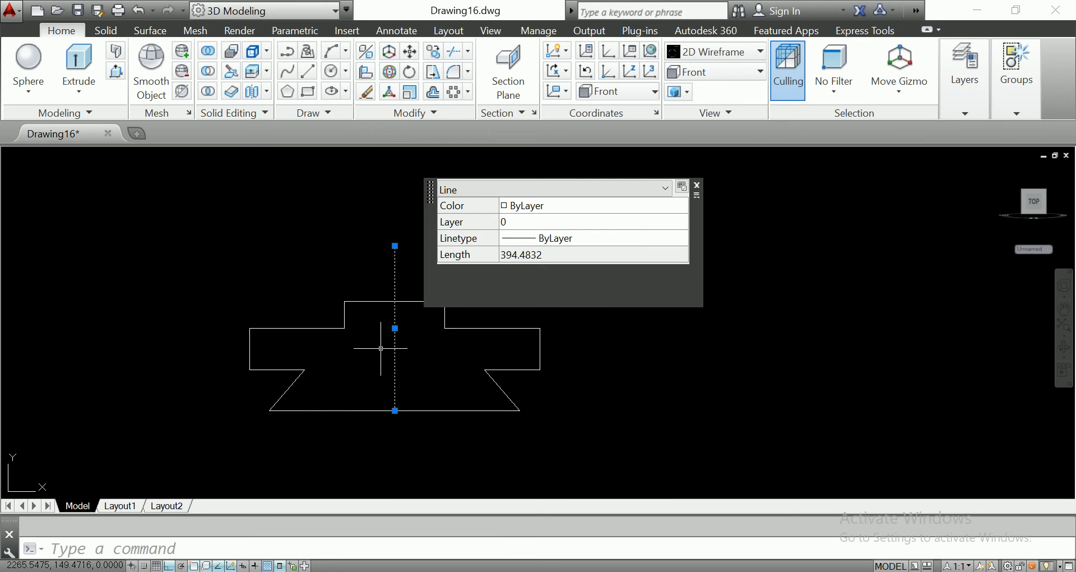
{"action": "key", "text": "Delete"}
{"action": "scroll", "coordinate": [462, 348], "scroll_direction": "up", "scroll_amount": 3}
{"action": "scroll", "coordinate": [461, 348], "scroll_direction": "down", "scroll_amount": 1}
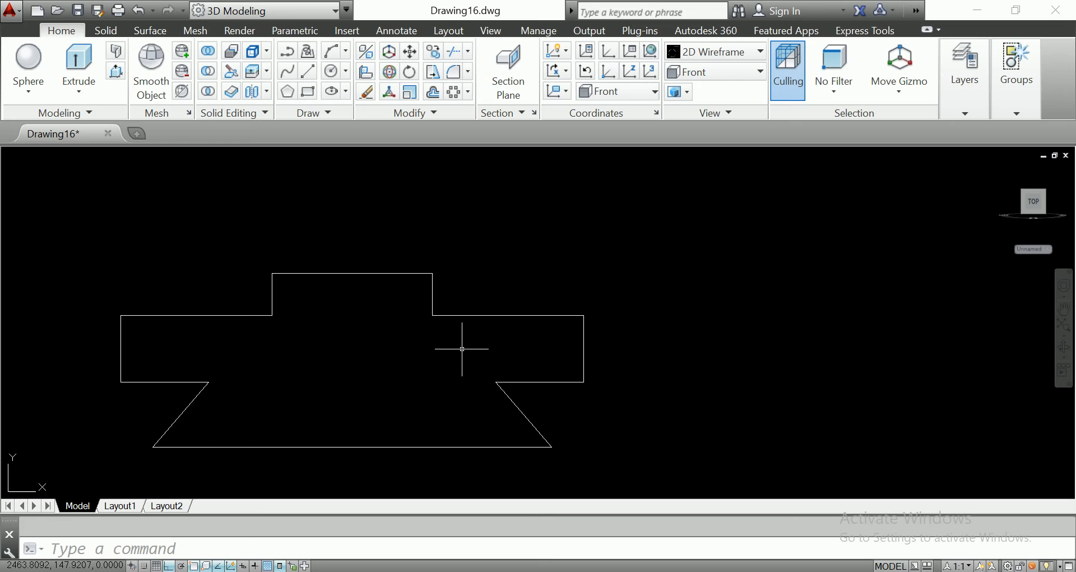
{"action": "middle_click_drag", "start_coordinate": [561, 360], "coordinate": [599, 314]}
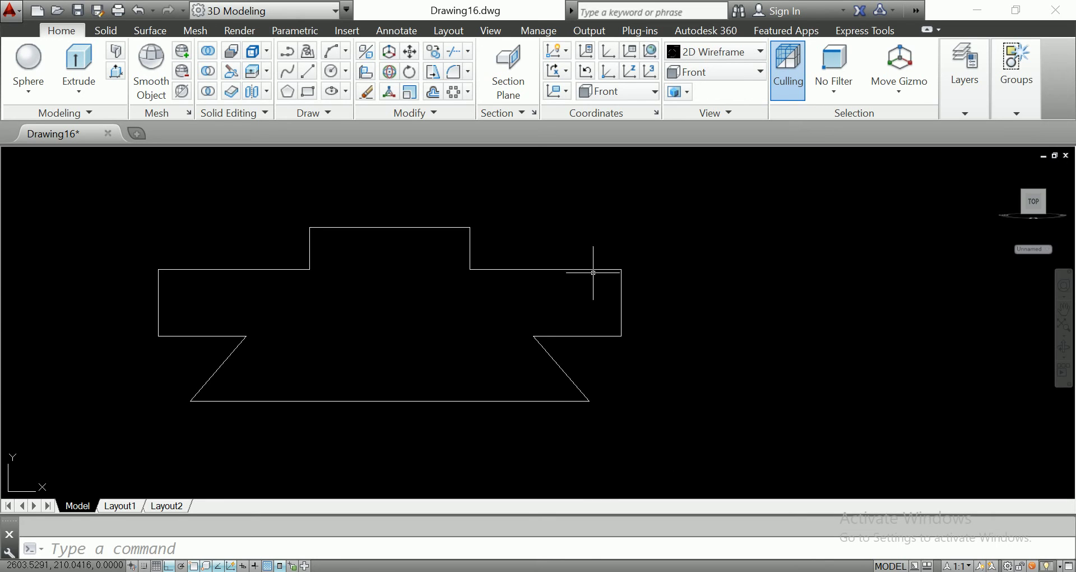
Step: Window-select all thirteen profile lines and JOIN them into one closed polyline
{"action": "left_click", "coordinate": [78, 62]}
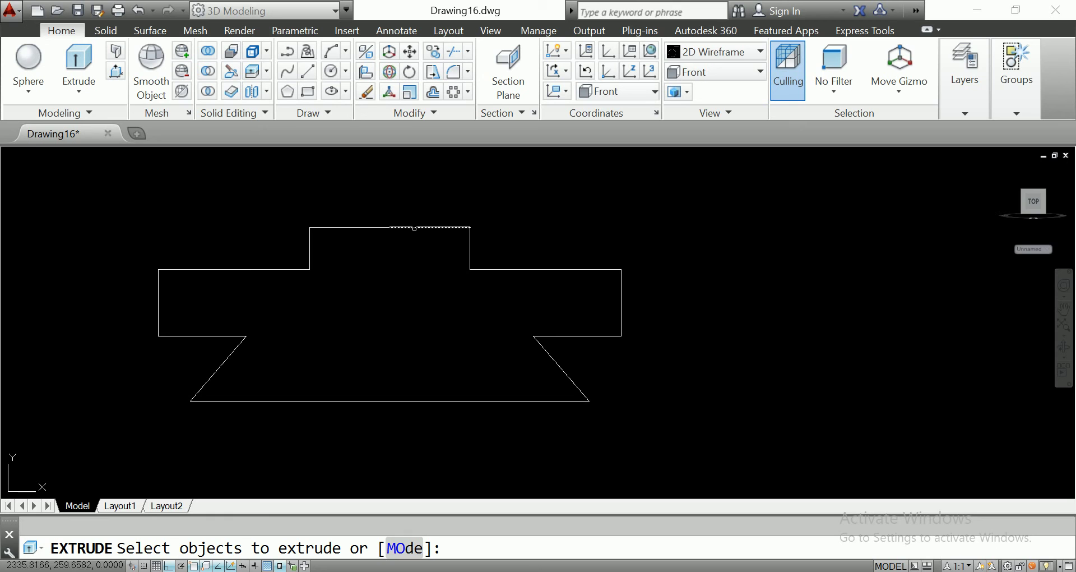
{"action": "key", "text": "Escape"}
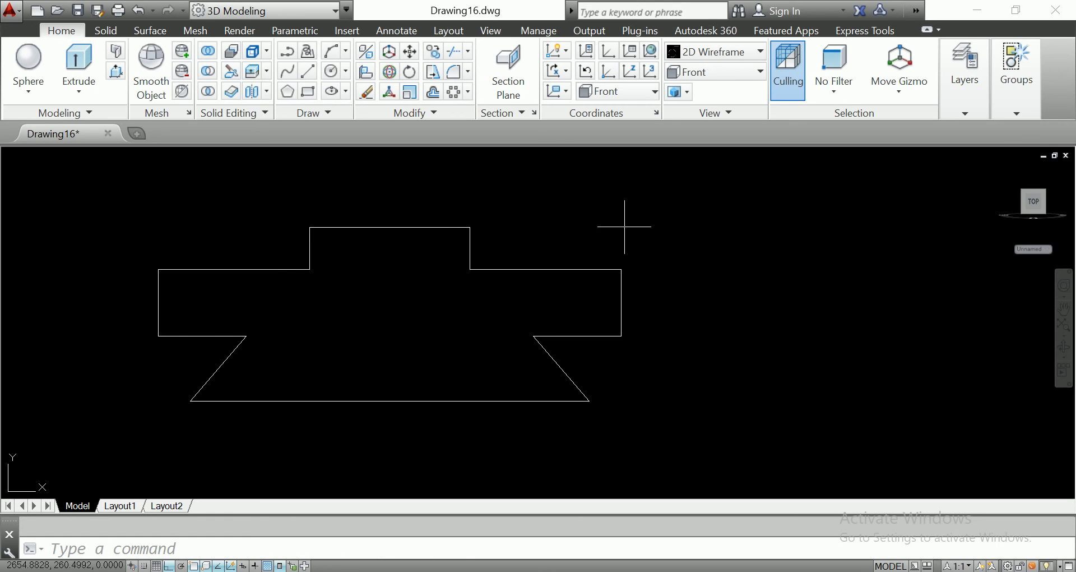
{"action": "left_click", "coordinate": [687, 202]}
{"action": "left_click", "coordinate": [283, 413]}
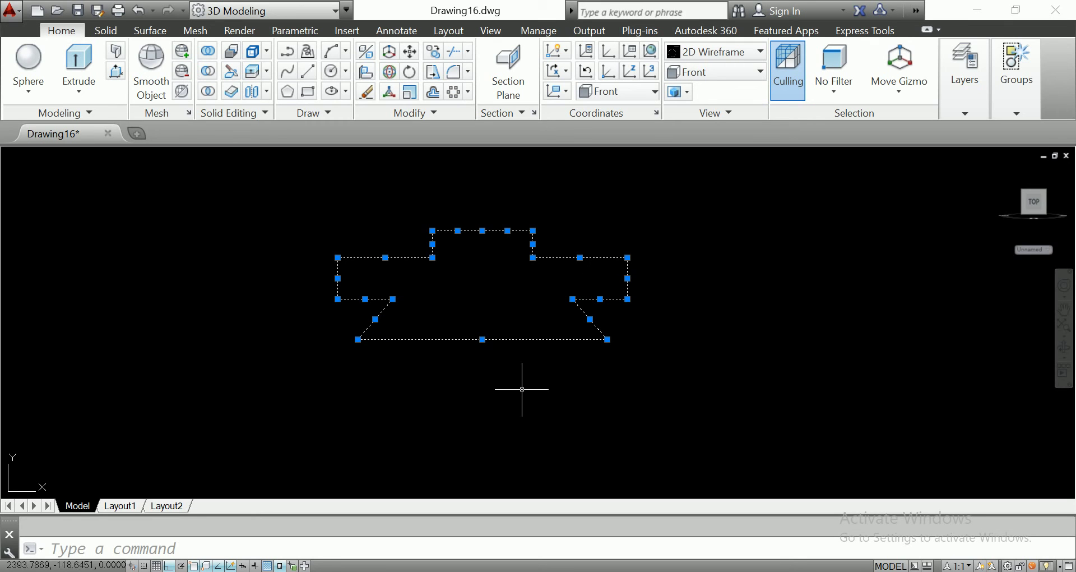
{"action": "type", "text": "j"}
{"action": "key", "text": "Return"}
{"action": "left_click", "coordinate": [551, 338]}
{"action": "left_click", "coordinate": [539, 336]}
{"action": "middle_click_drag", "start_coordinate": [542, 357], "coordinate": [428, 396]}
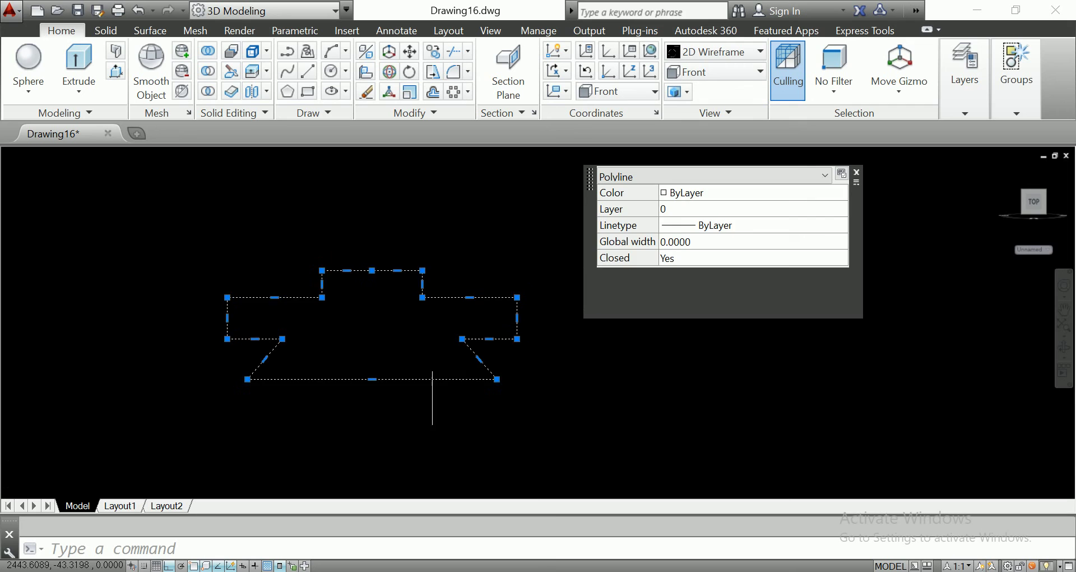
{"action": "key", "text": "Escape"}
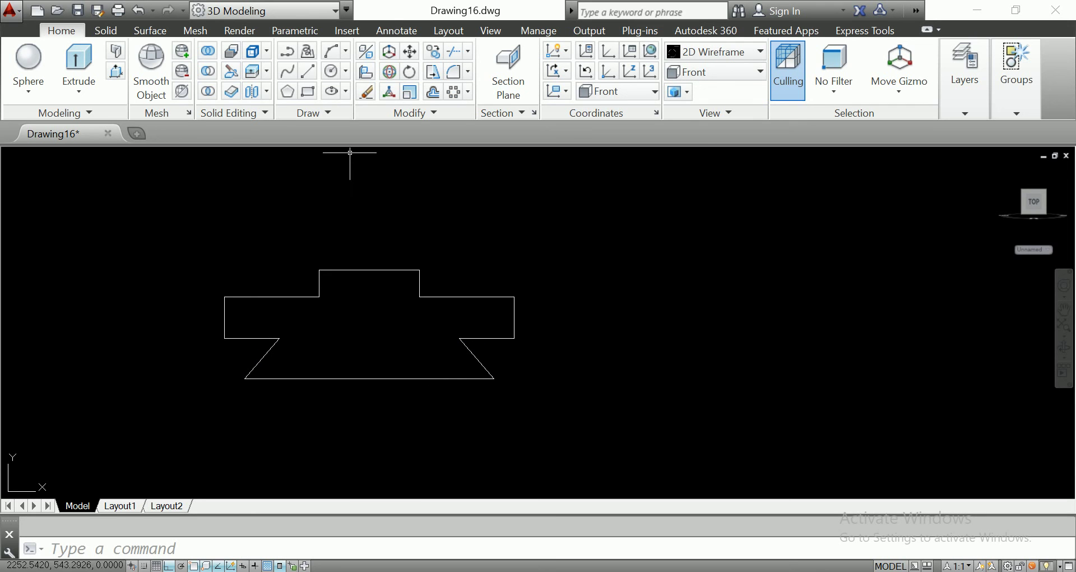
{"action": "left_click", "coordinate": [78, 62]}
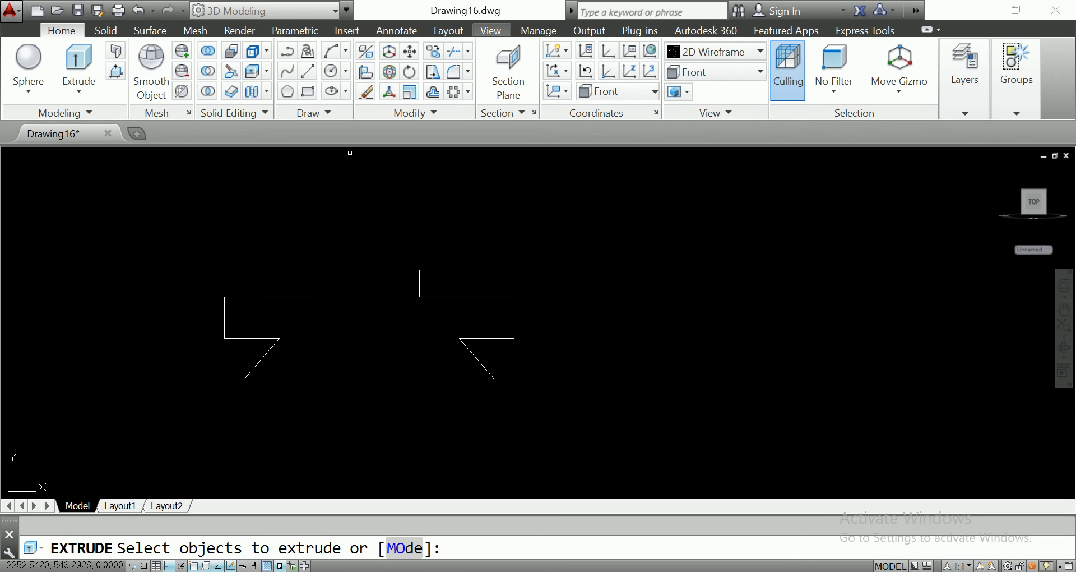
Step: Switch to SW Isometric view and select the closed profile
{"action": "left_click", "coordinate": [490, 30]}
{"action": "left_click", "coordinate": [110, 73]}
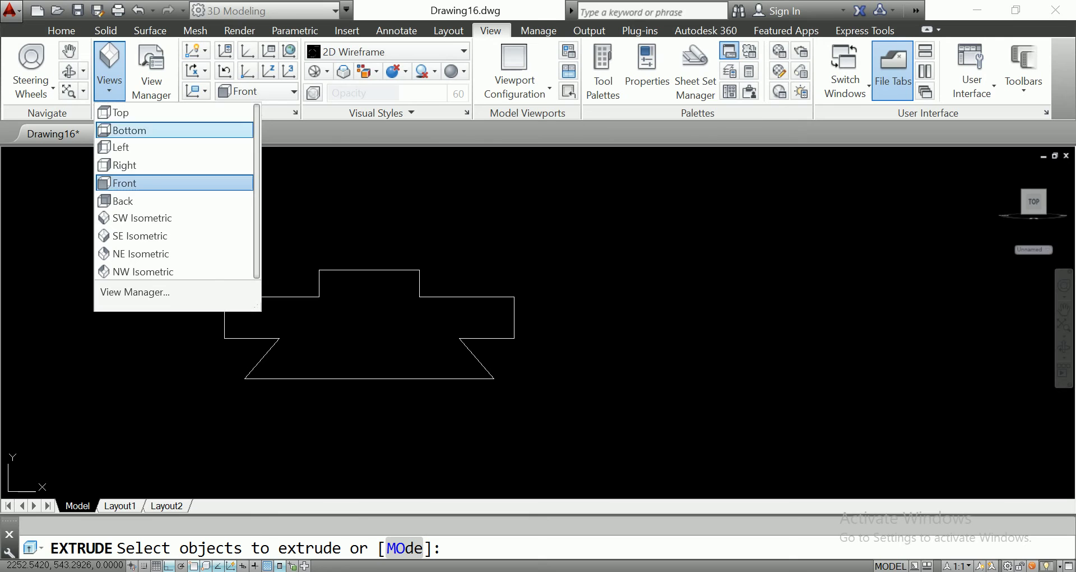
{"action": "left_click", "coordinate": [141, 218]}
{"action": "left_click", "coordinate": [598, 242]}
{"action": "left_click", "coordinate": [551, 281]}
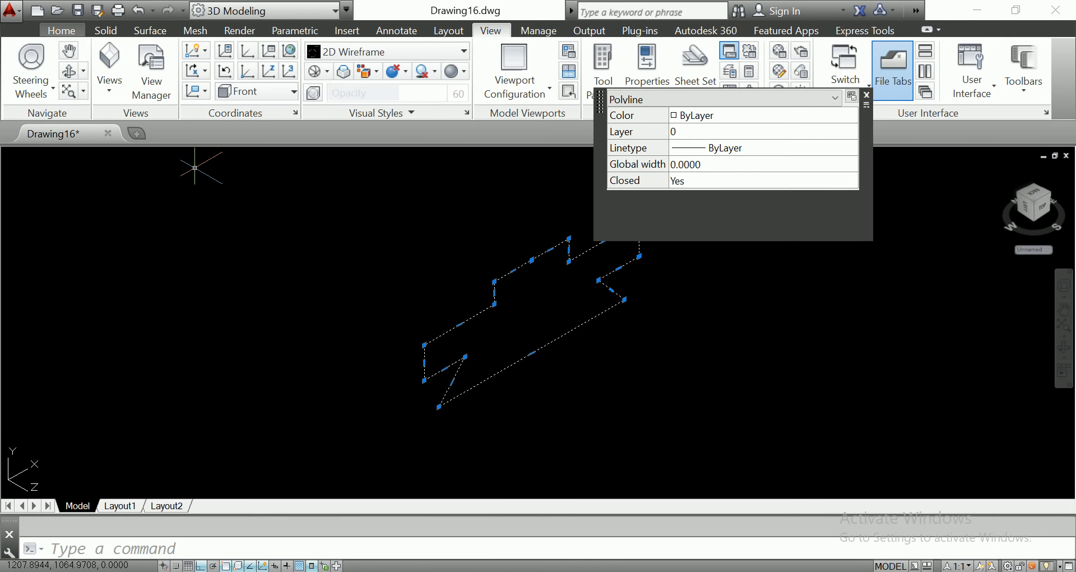
Step: Extrude the profile 600 units into a 3D solid
{"action": "left_click", "coordinate": [61, 31]}
{"action": "left_click", "coordinate": [79, 62]}
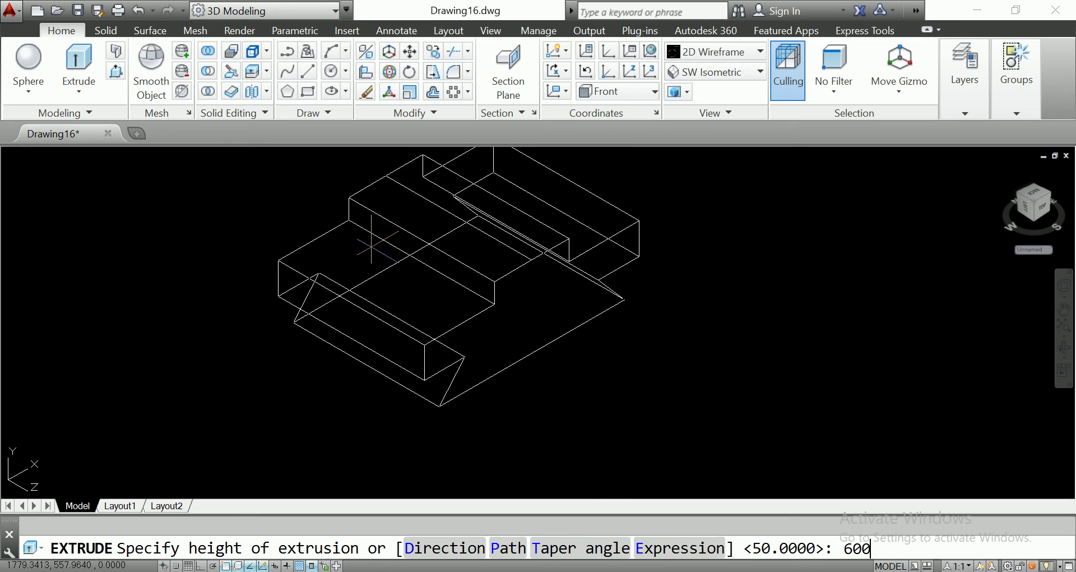
{"action": "key", "text": "Return"}
{"action": "scroll", "coordinate": [392, 235], "scroll_direction": "down", "scroll_amount": 3}
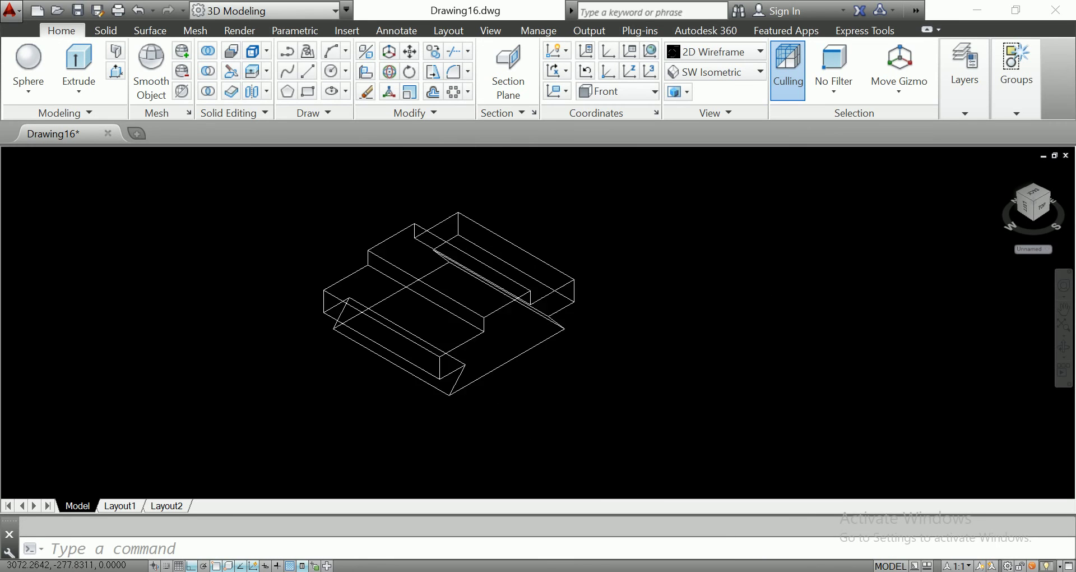
{"action": "scroll", "coordinate": [481, 276], "scroll_direction": "up", "scroll_amount": 3}
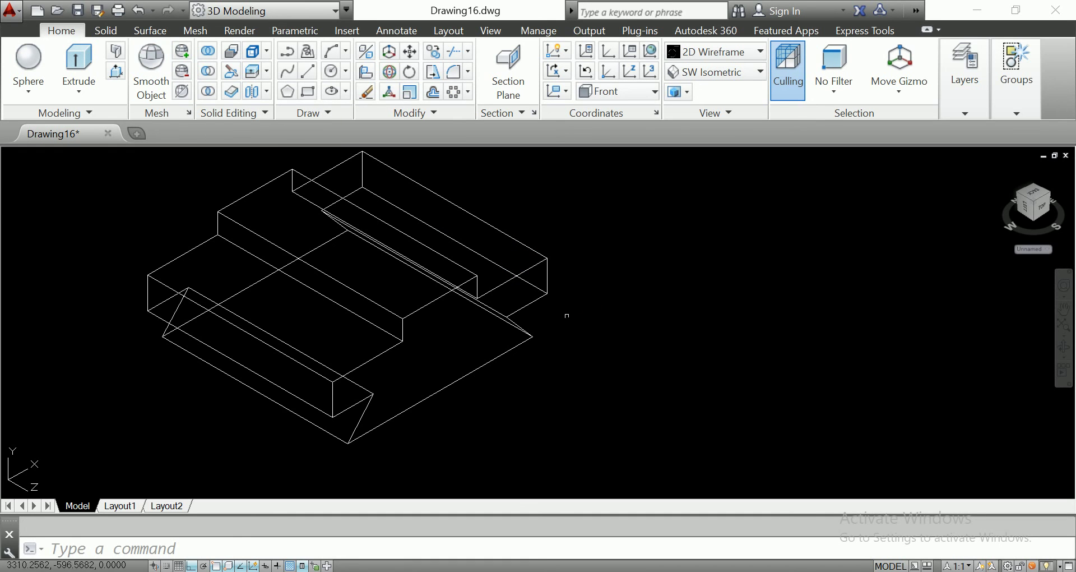
Step: Centre the solid and switch to the Bottom preset view, zoomed out
{"action": "middle_click_drag", "start_coordinate": [594, 330], "coordinate": [545, 360]}
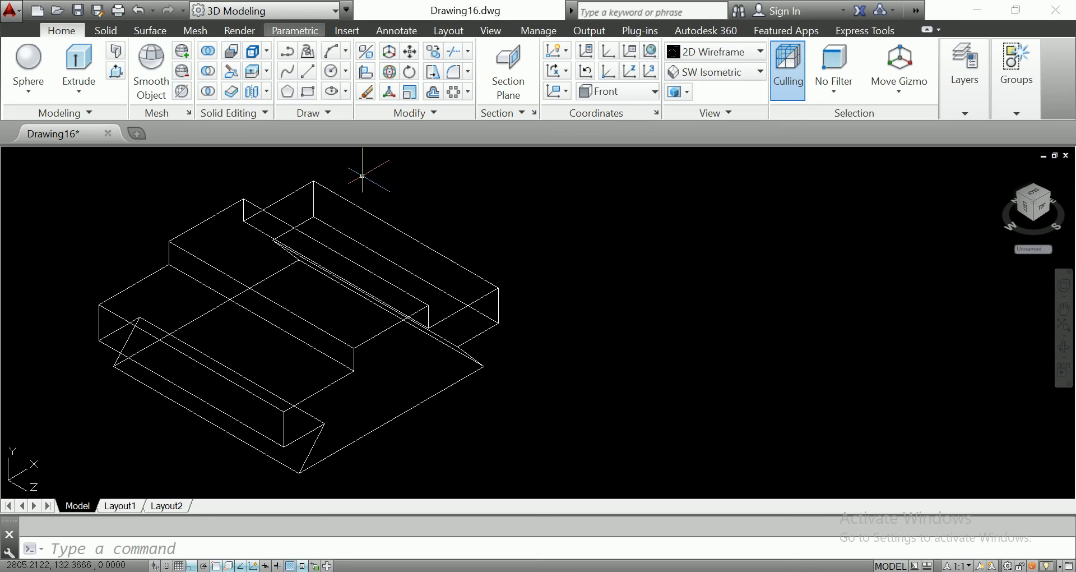
{"action": "left_click", "coordinate": [491, 30]}
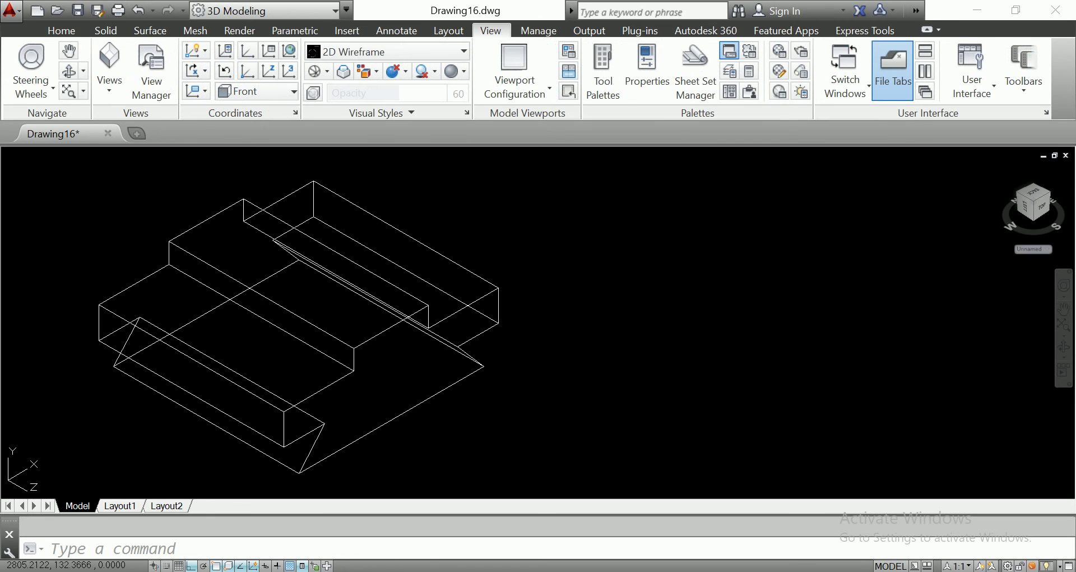
{"action": "left_click", "coordinate": [109, 67]}
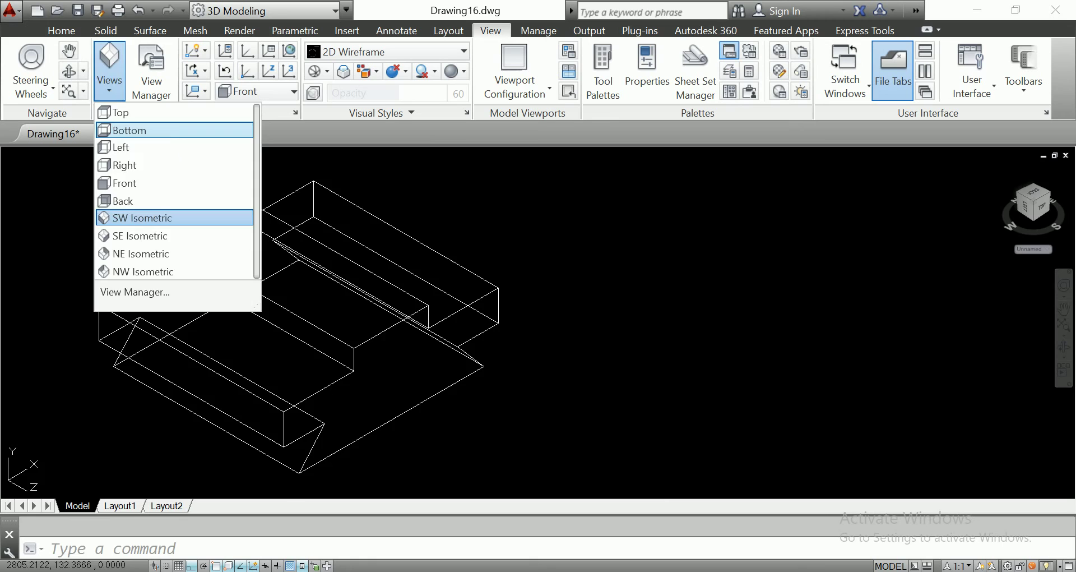
{"action": "left_click", "coordinate": [130, 130]}
{"action": "scroll", "coordinate": [465, 299], "scroll_direction": "down", "scroll_amount": 2}
{"action": "scroll", "coordinate": [471, 303], "scroll_direction": "down", "scroll_amount": 2}
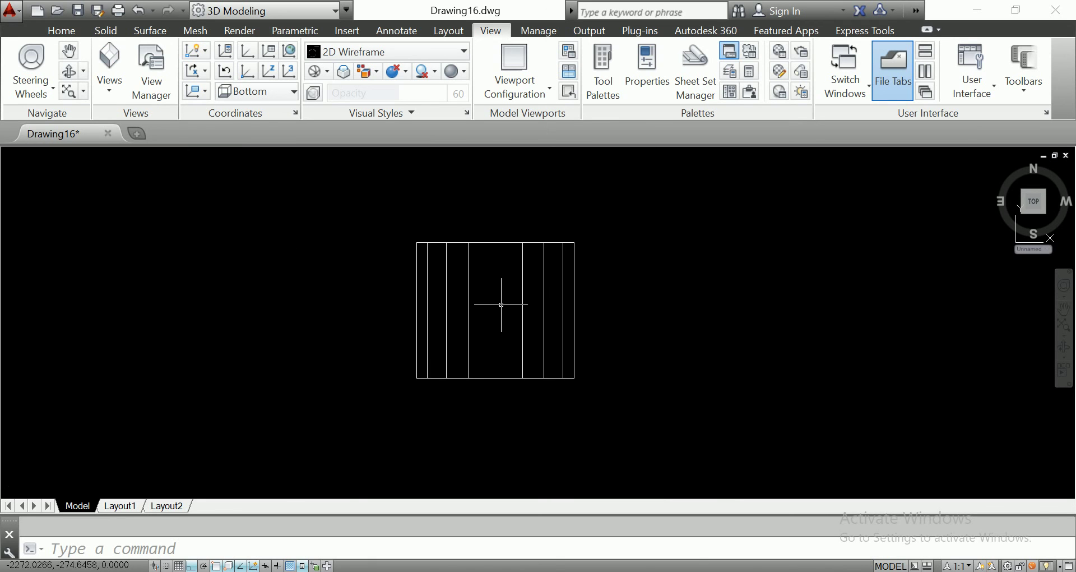
Step: Dismiss the preset views list and start the Rectangle command from the Home tab
{"action": "left_click", "coordinate": [109, 67]}
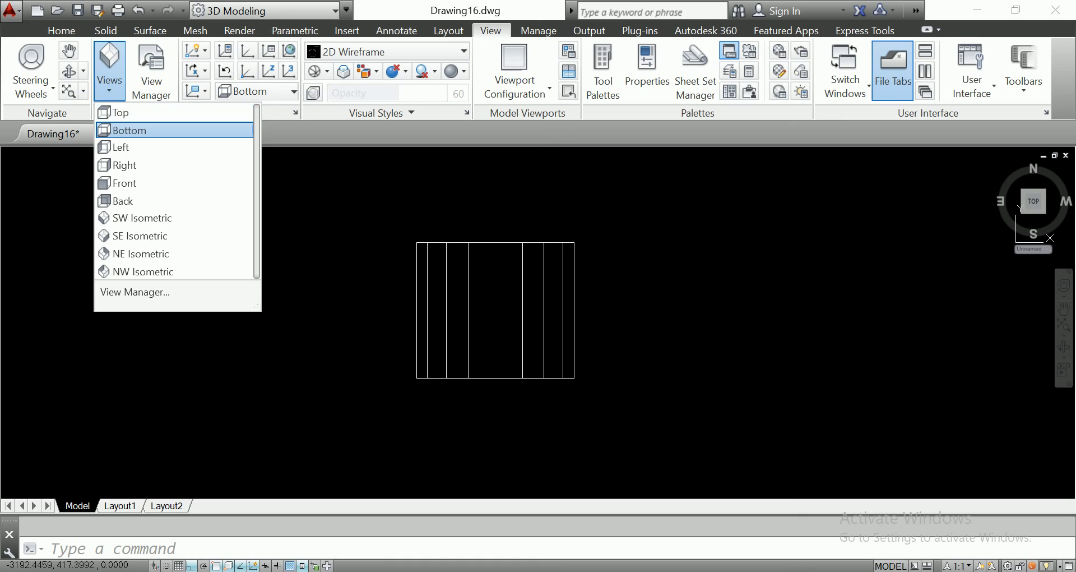
{"action": "key", "text": "Escape"}
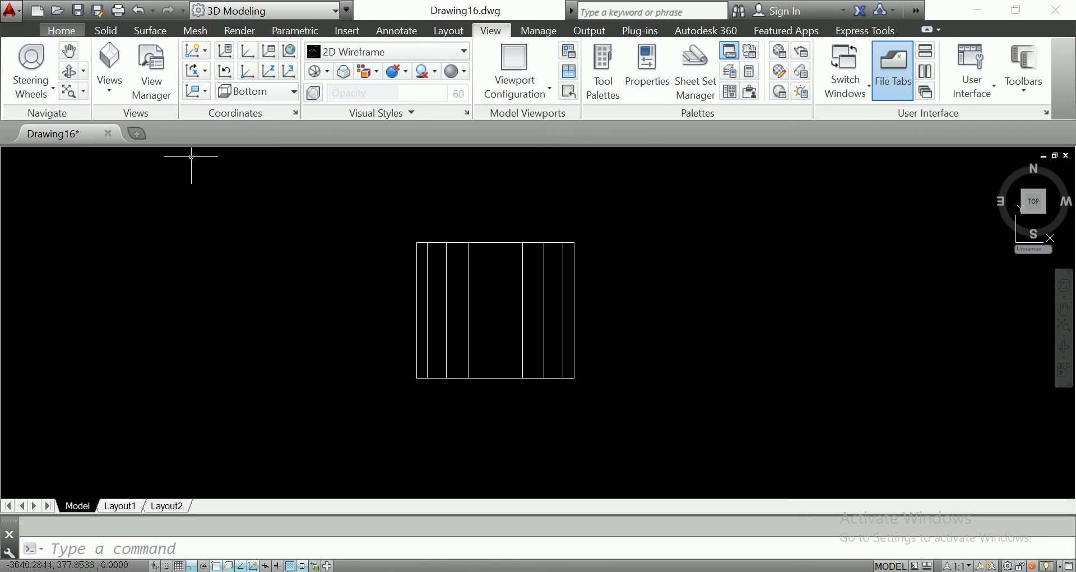
{"action": "left_click", "coordinate": [59, 29]}
{"action": "left_click", "coordinate": [308, 91]}
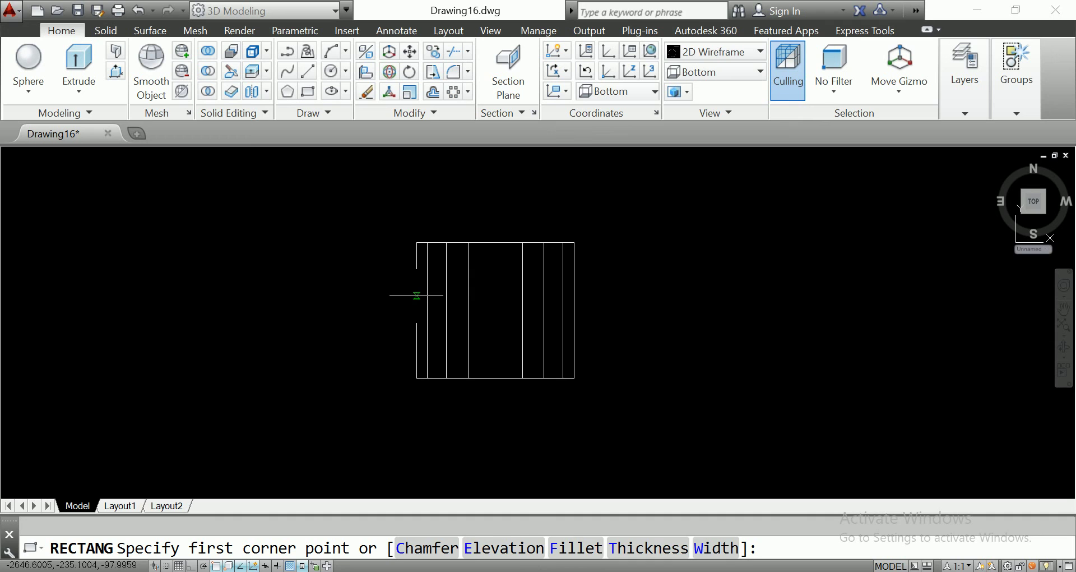
Step: Draw a rectangle from the profile's left edge to its right edge across the middle
{"action": "left_click", "coordinate": [417, 296]}
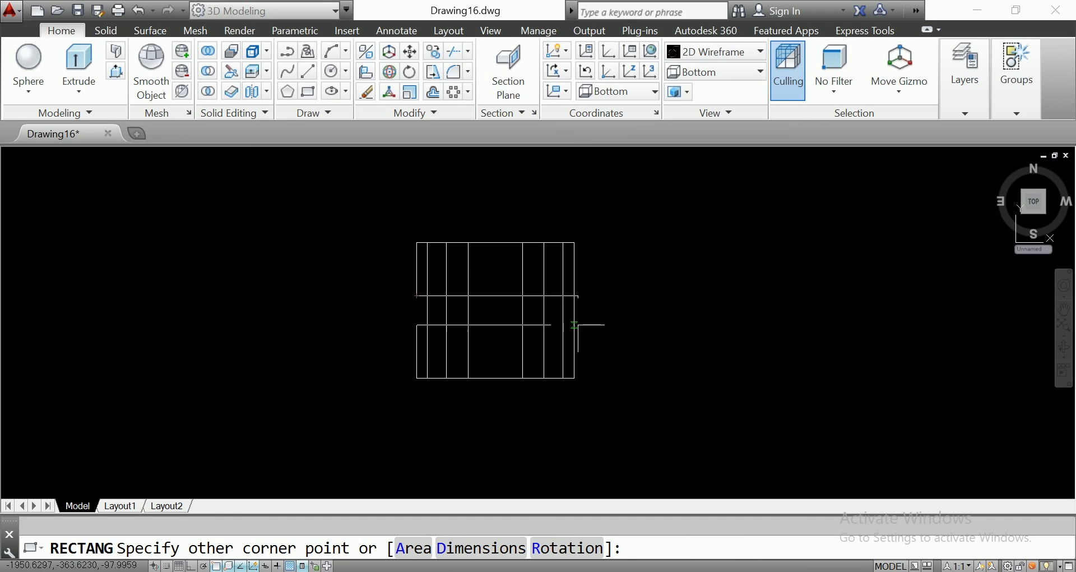
{"action": "scroll", "coordinate": [571, 324], "scroll_direction": "up", "scroll_amount": 5}
{"action": "scroll", "coordinate": [570, 323], "scroll_direction": "up", "scroll_amount": 2}
{"action": "scroll", "coordinate": [570, 323], "scroll_direction": "down", "scroll_amount": 5}
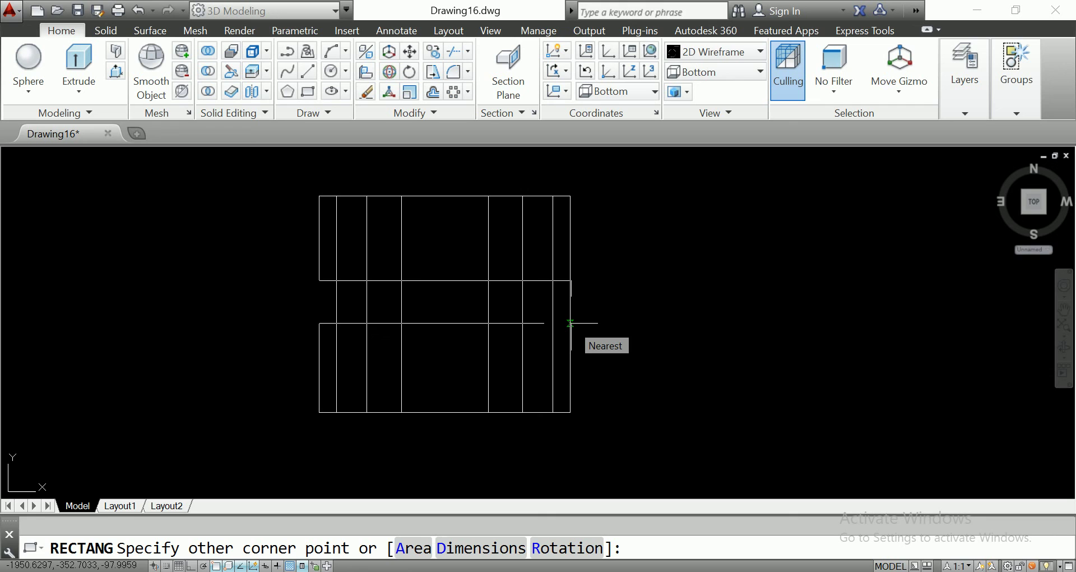
{"action": "left_click", "coordinate": [570, 322]}
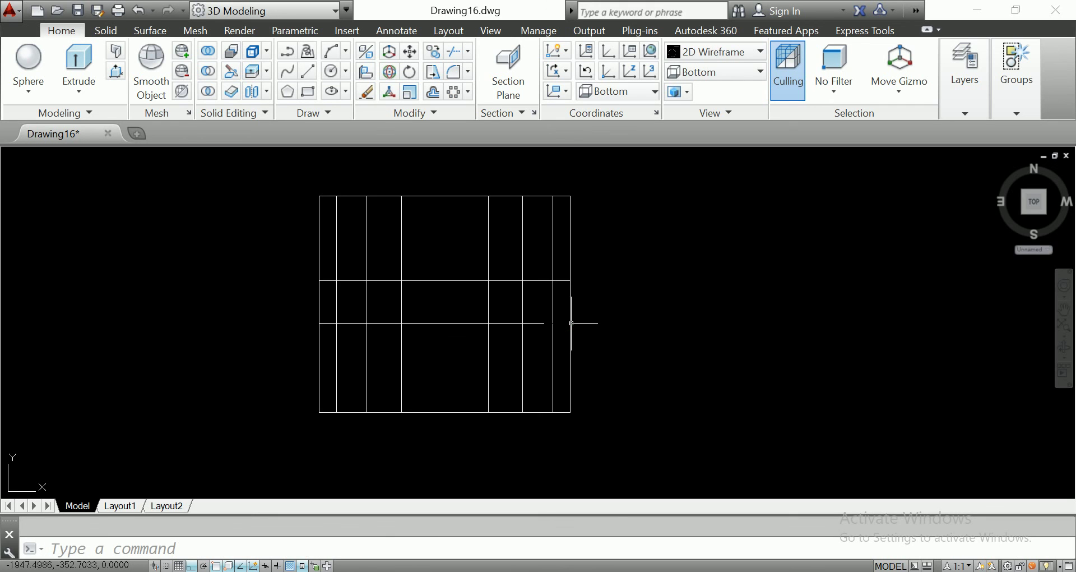
{"action": "left_click", "coordinate": [451, 335]}
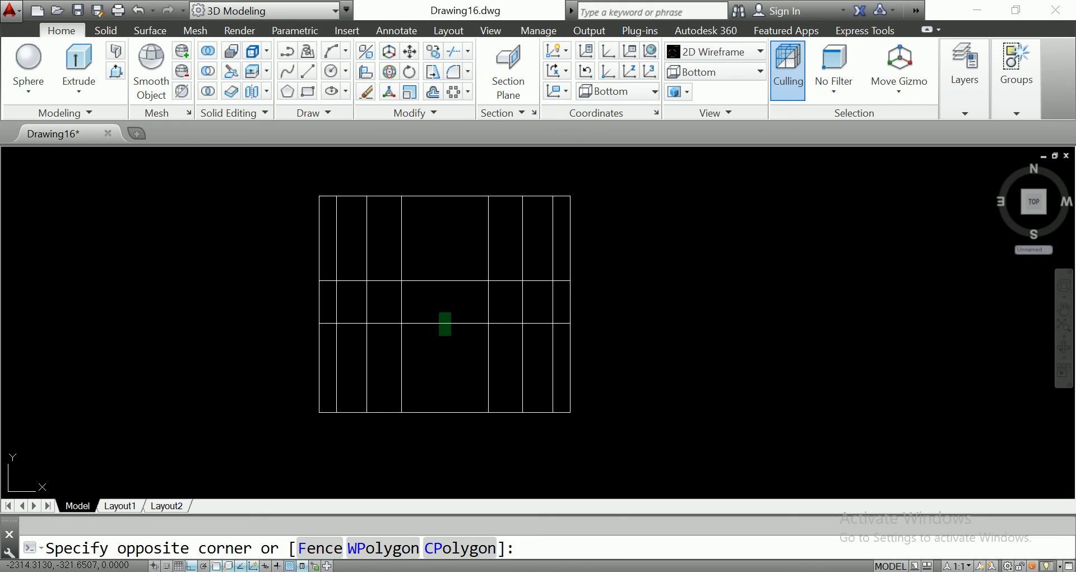
{"action": "left_click", "coordinate": [438, 313]}
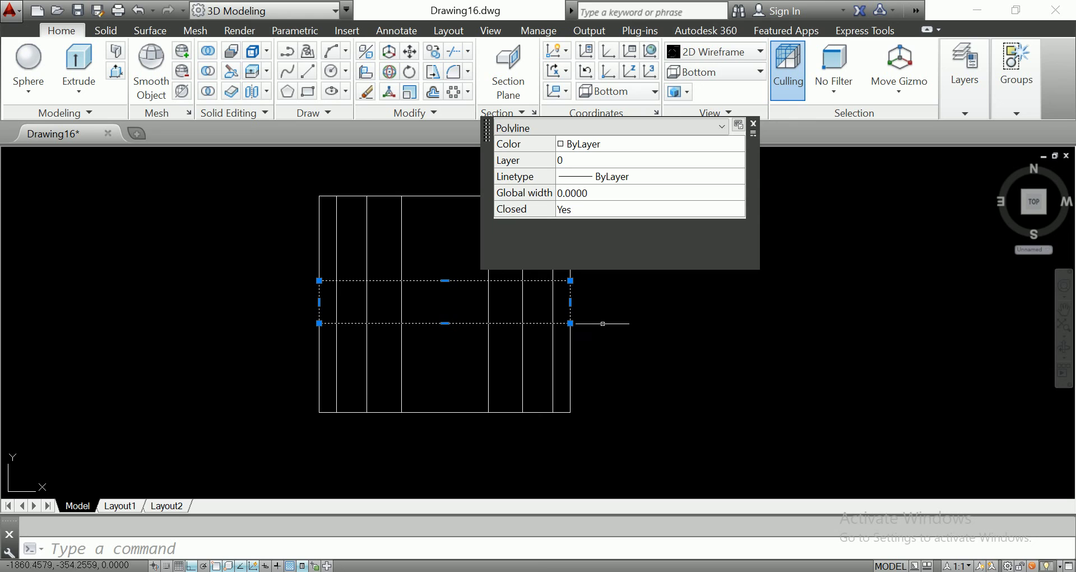
{"action": "key", "text": "Escape"}
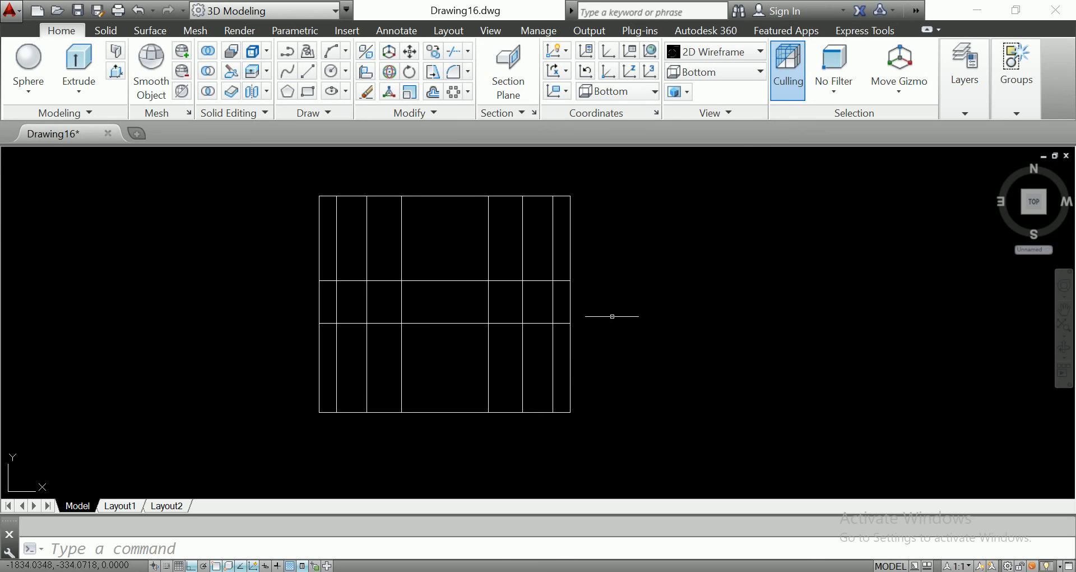
Step: Switch back to SW Isometric, showing the rectangle beneath the stepped solid
{"action": "left_click", "coordinate": [458, 273]}
{"action": "left_click", "coordinate": [446, 299]}
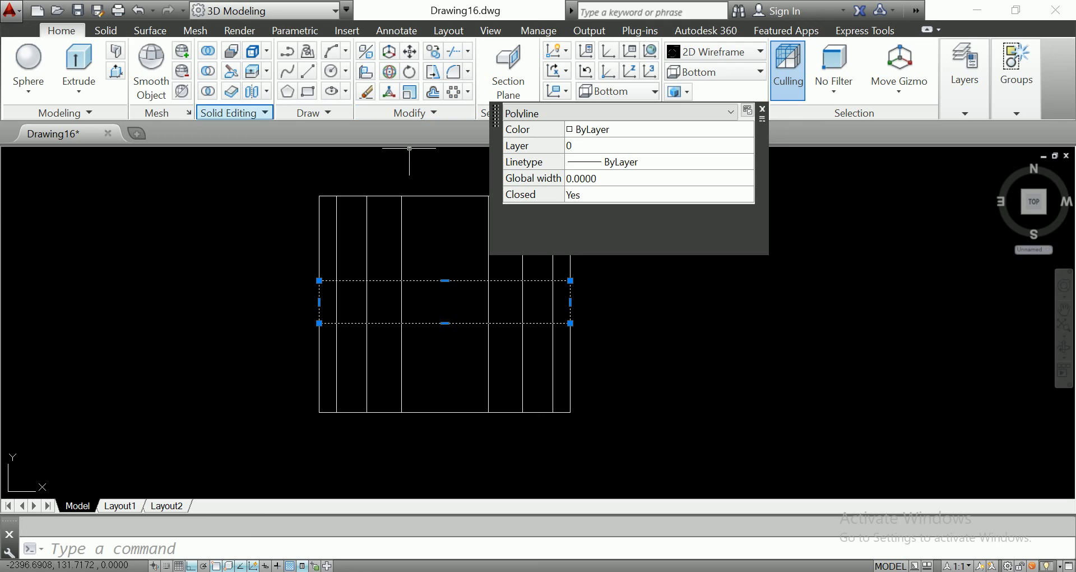
{"action": "key", "text": "Escape"}
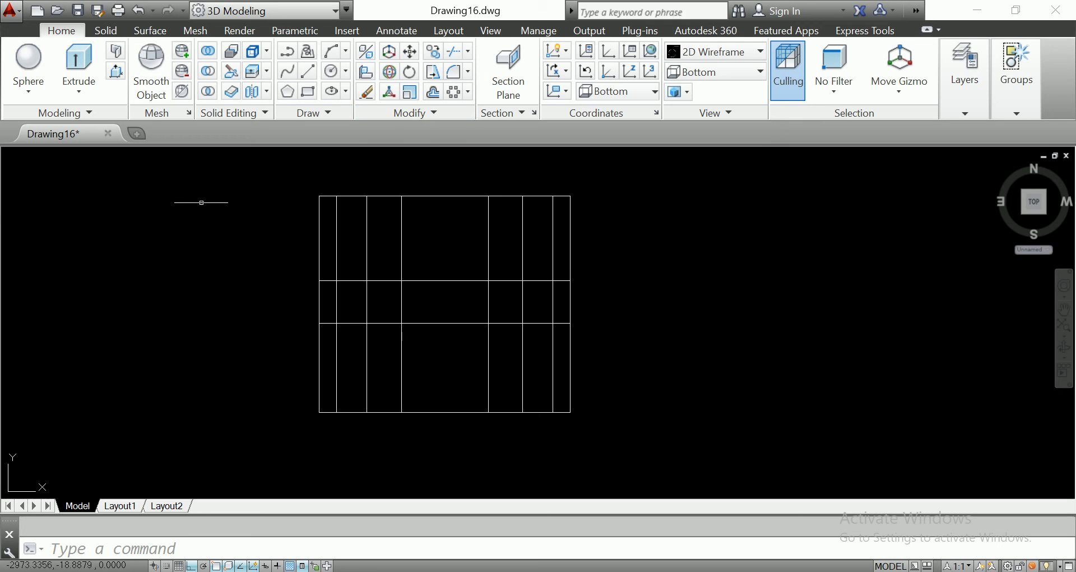
{"action": "left_click", "coordinate": [490, 30]}
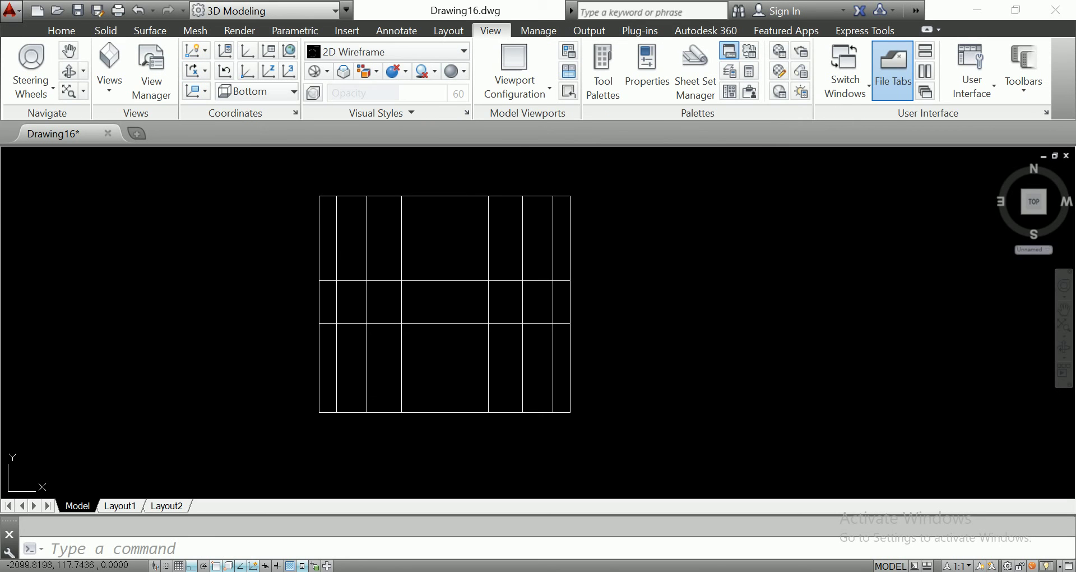
{"action": "left_click", "coordinate": [109, 78]}
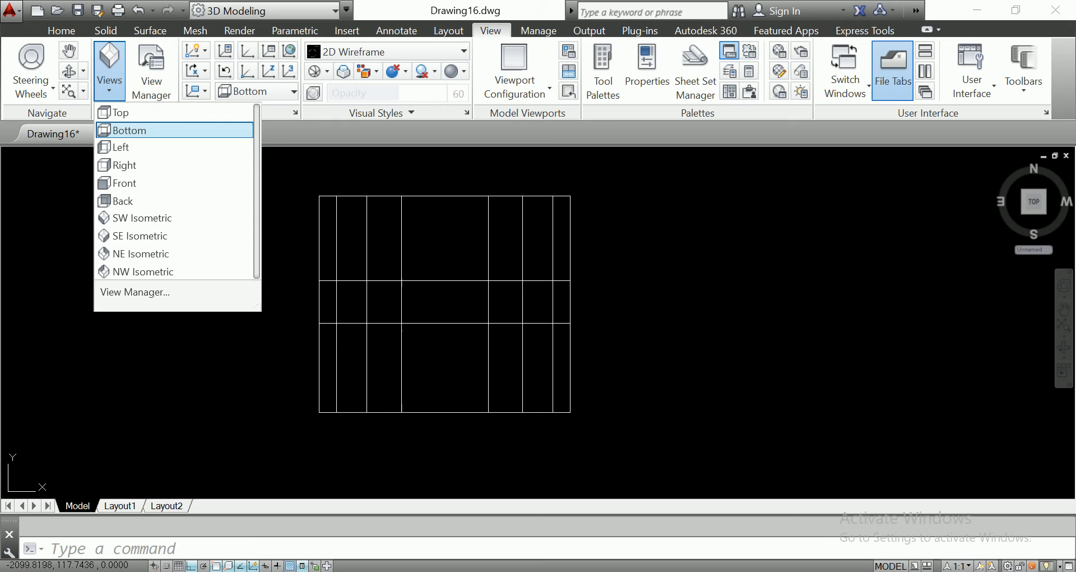
{"action": "left_click", "coordinate": [141, 217]}
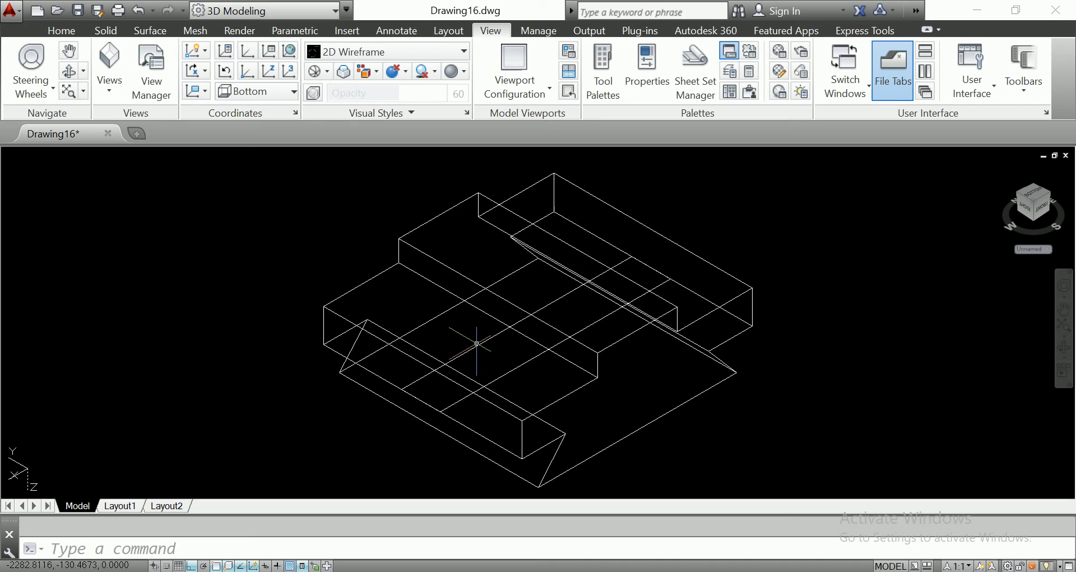
{"action": "left_click", "coordinate": [477, 343]}
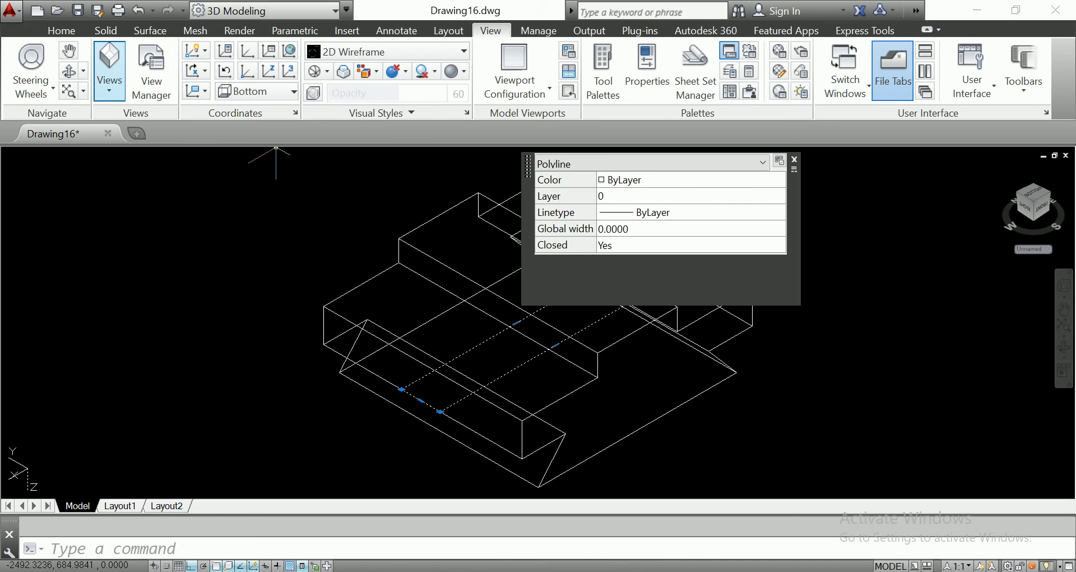
Step: Extrude the middle rectangle into a box crossing the stepped solid and reframe the model
{"action": "left_click", "coordinate": [61, 31]}
{"action": "left_click", "coordinate": [78, 61]}
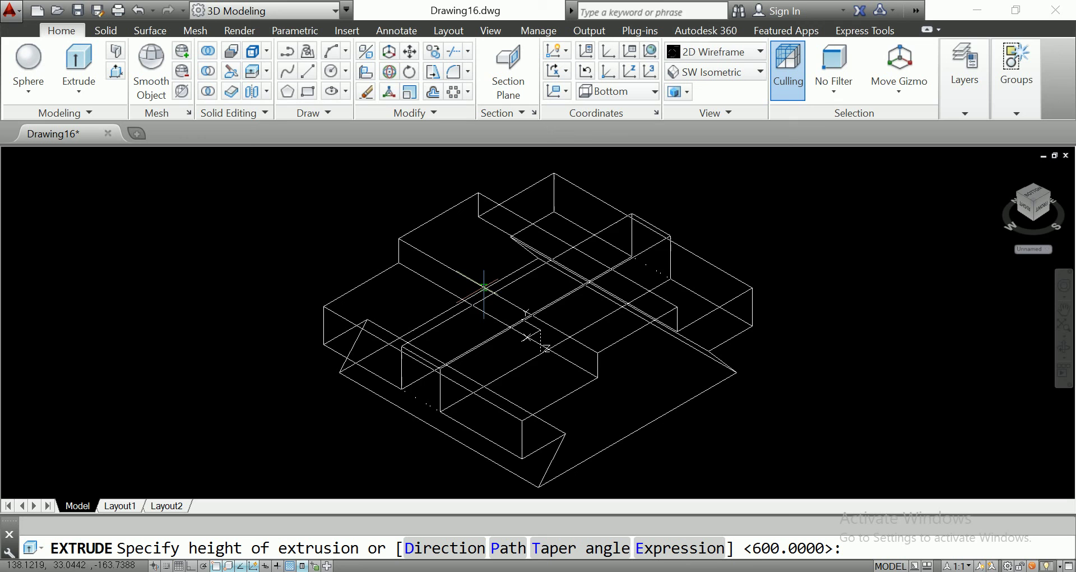
{"action": "left_click", "coordinate": [475, 281]}
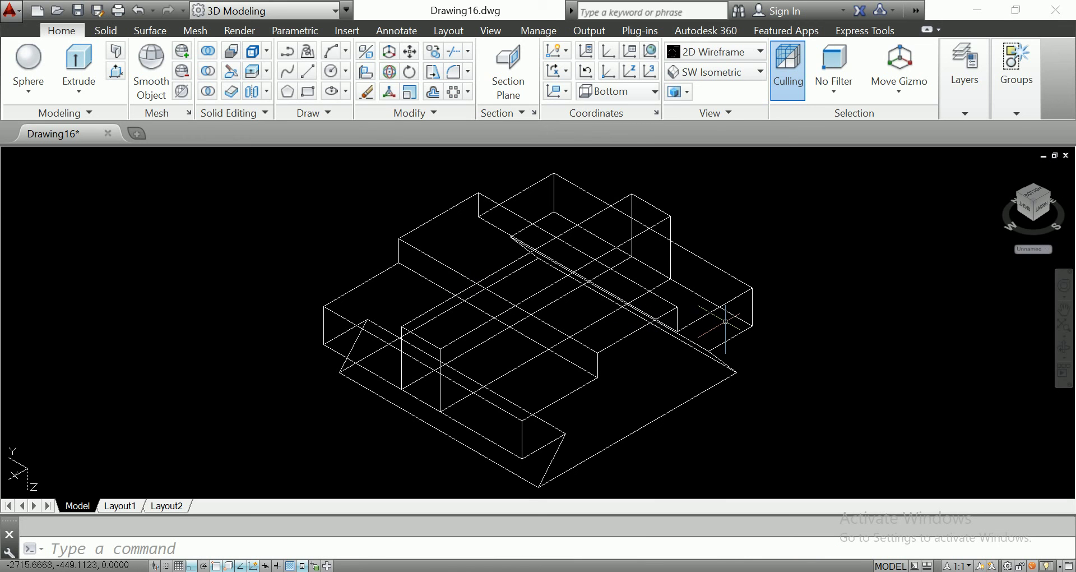
{"action": "middle_click_drag", "start_coordinate": [726, 321], "coordinate": [544, 292]}
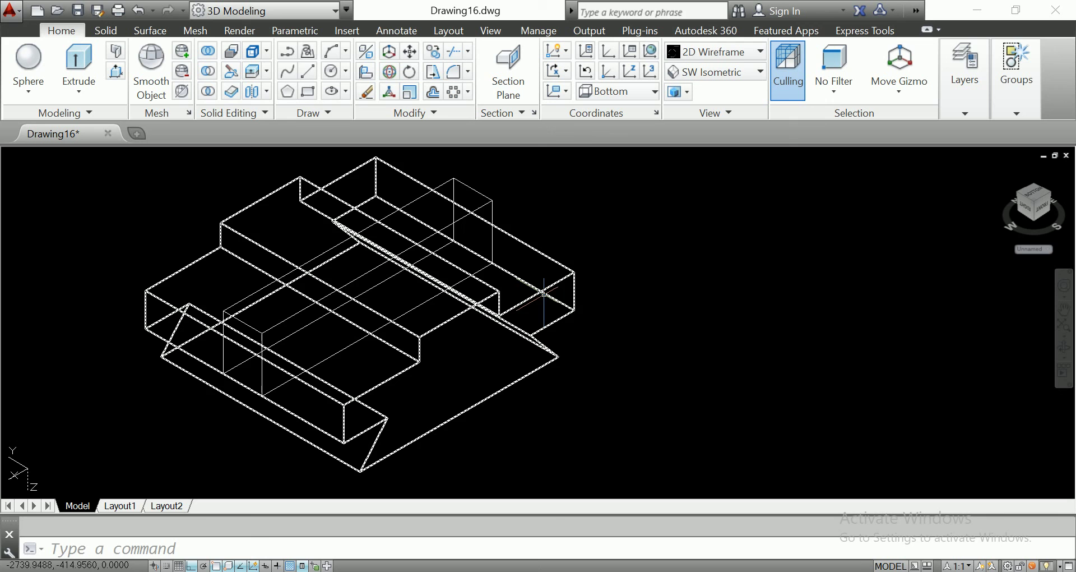
{"action": "scroll", "coordinate": [544, 292], "scroll_direction": "down", "scroll_amount": 2}
{"action": "middle_click_drag", "start_coordinate": [543, 292], "coordinate": [465, 300]}
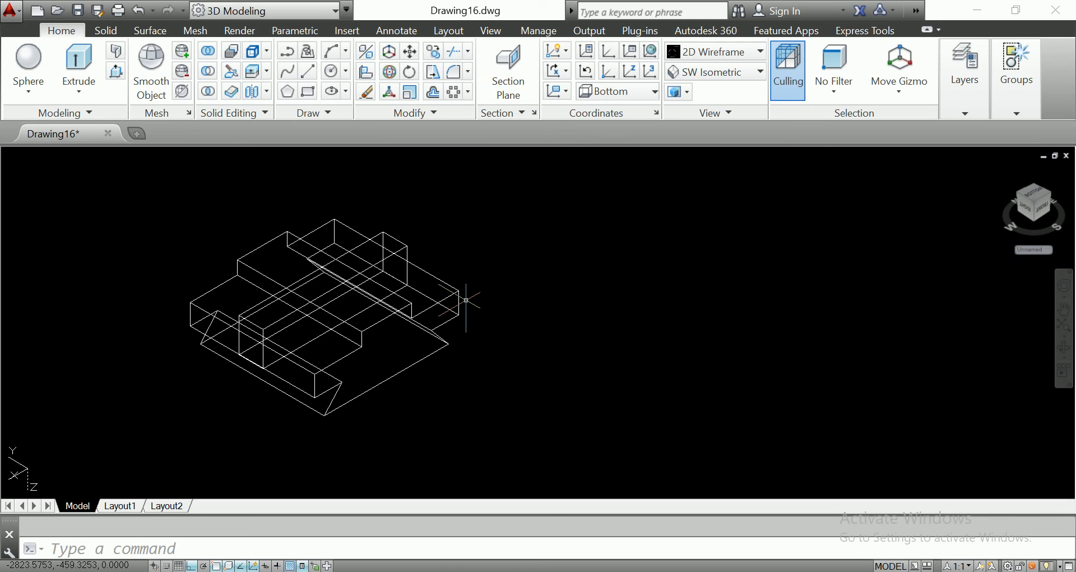
{"action": "scroll", "coordinate": [334, 316], "scroll_direction": "up", "scroll_amount": 2}
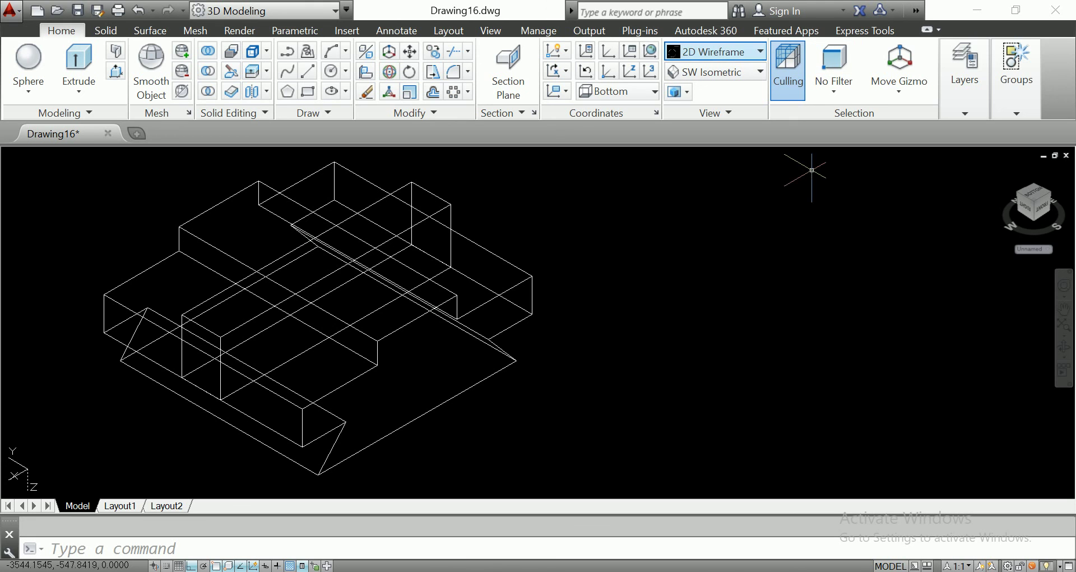
{"action": "left_click", "coordinate": [729, 51]}
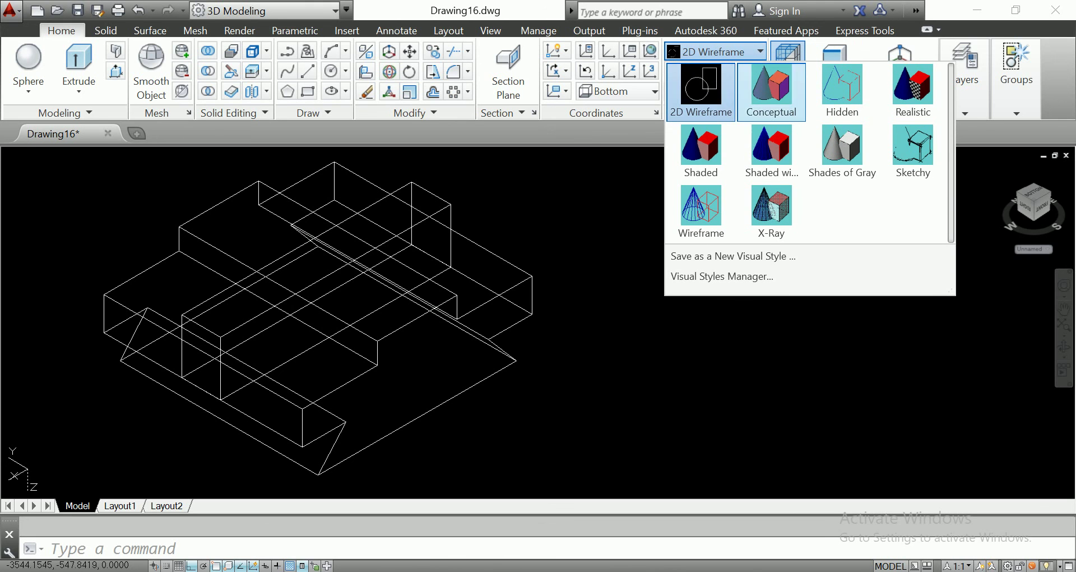
Step: Try Conceptual, Shaded and Shaded with edges, then settle on Shades of Gray
{"action": "left_click", "coordinate": [771, 86]}
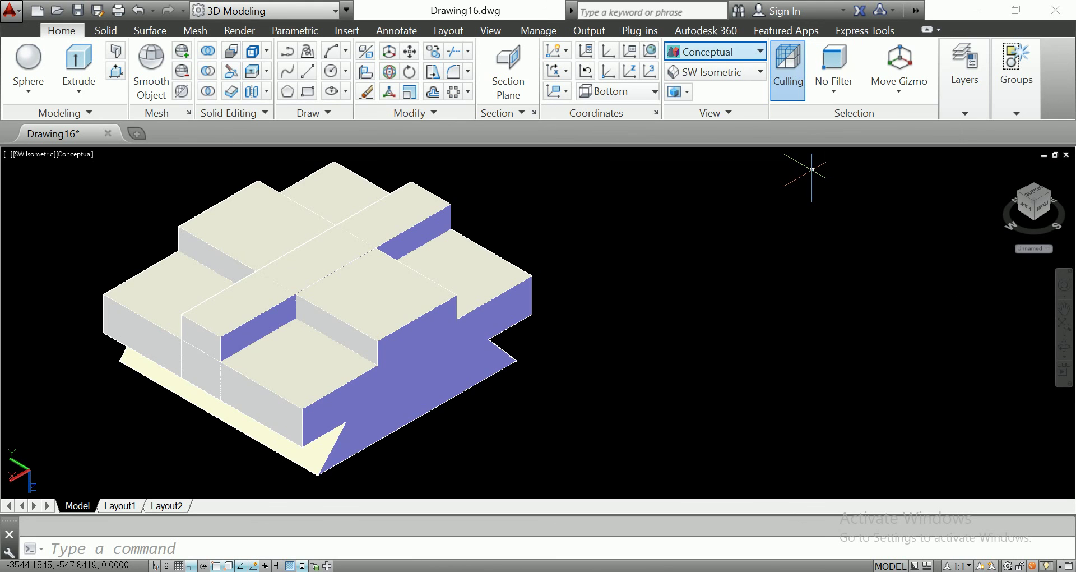
{"action": "left_click", "coordinate": [715, 51]}
{"action": "left_click", "coordinate": [699, 149]}
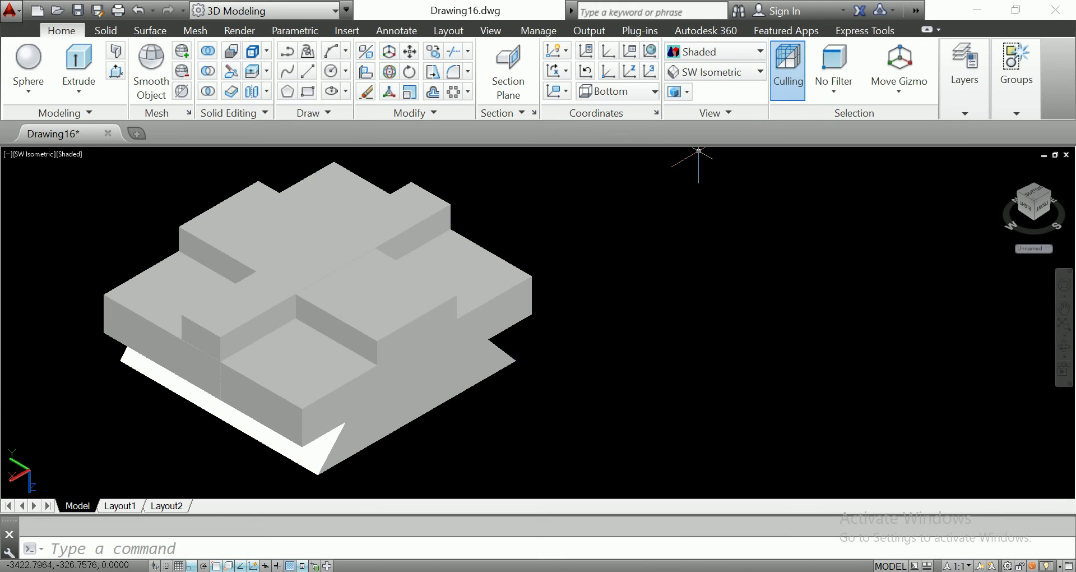
{"action": "left_click", "coordinate": [714, 51]}
{"action": "left_click", "coordinate": [769, 147]}
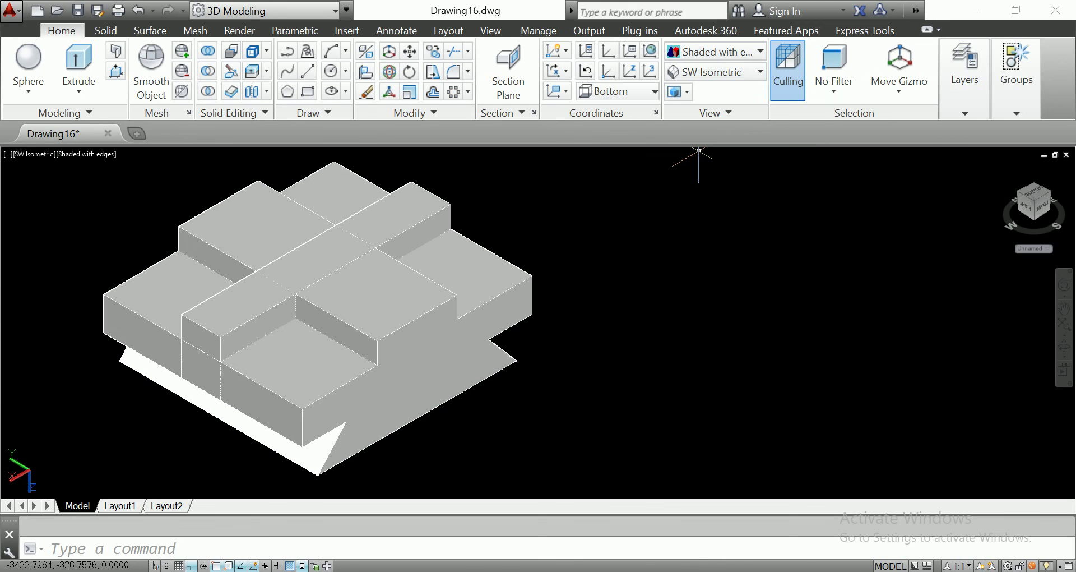
{"action": "left_click", "coordinate": [714, 52]}
{"action": "left_click", "coordinate": [842, 146]}
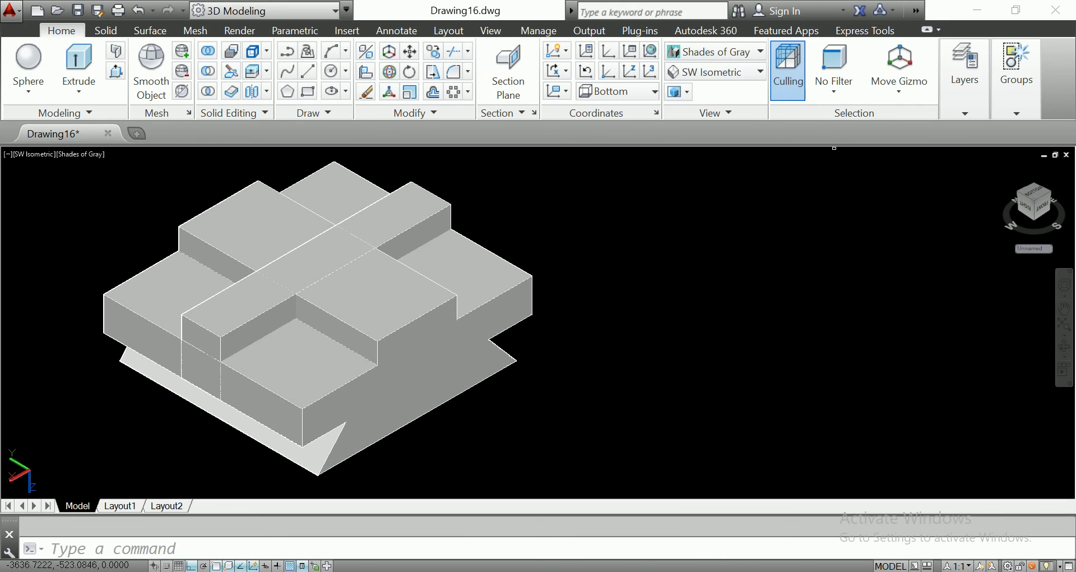